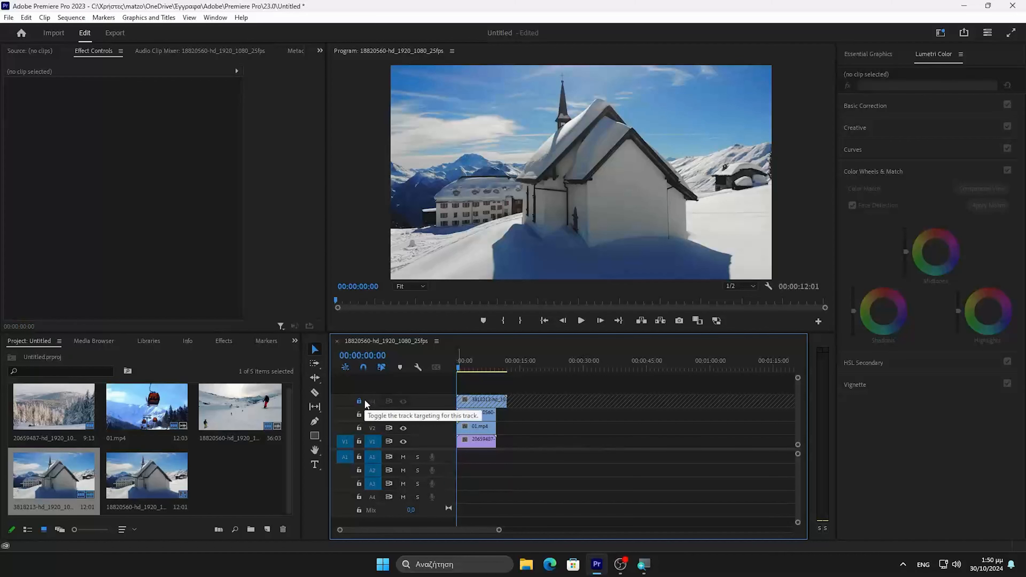
Step: Unlock track V4, move the 3818213 church clip to V1 beneath the other three clips, and trim it to their length
{"action": "left_click", "coordinate": [359, 401]}
{"action": "left_click_drag", "start_coordinate": [486, 401], "coordinate": [540, 440]}
{"action": "left_click", "coordinate": [495, 415]}
{"action": "left_click_drag", "start_coordinate": [492, 411], "coordinate": [497, 440]}
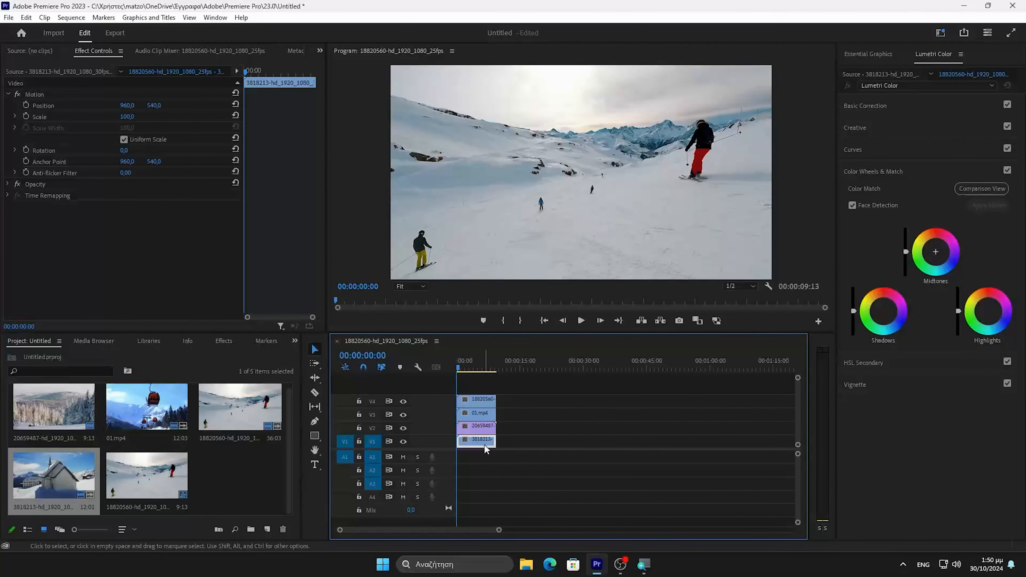
Step: Set the scale of the 18820560 skier clip on V4 and the 01.mp4 clip on V3 to 50
{"action": "left_click", "coordinate": [480, 401]}
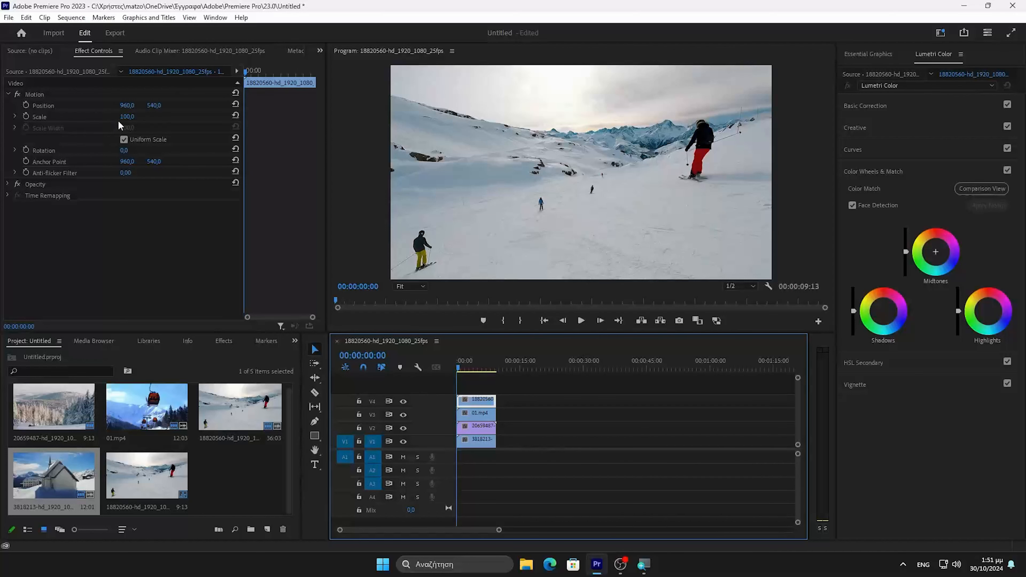
{"action": "left_click", "coordinate": [127, 116]}
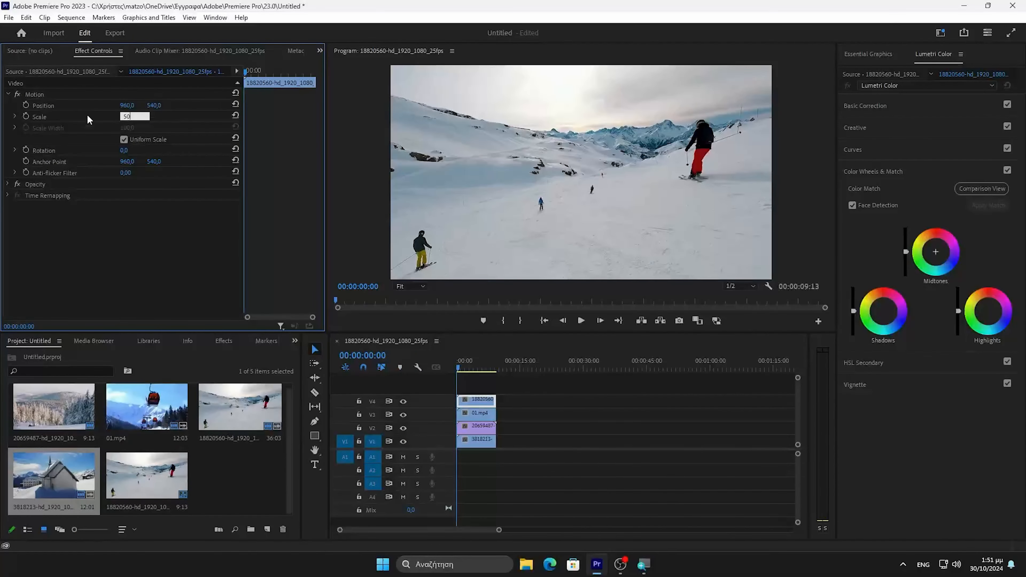
{"action": "key", "text": "Return"}
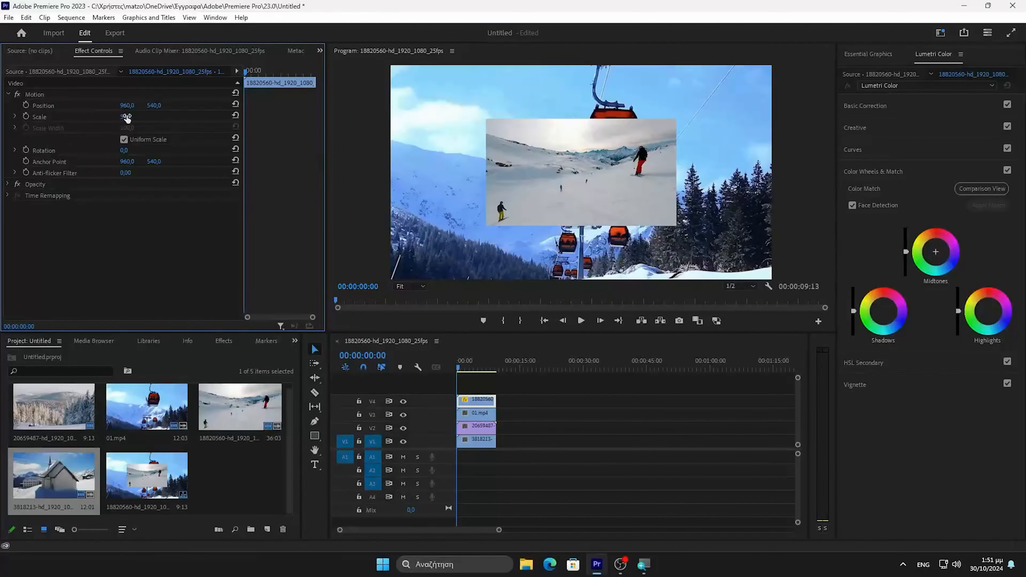
{"action": "left_click", "coordinate": [491, 414]}
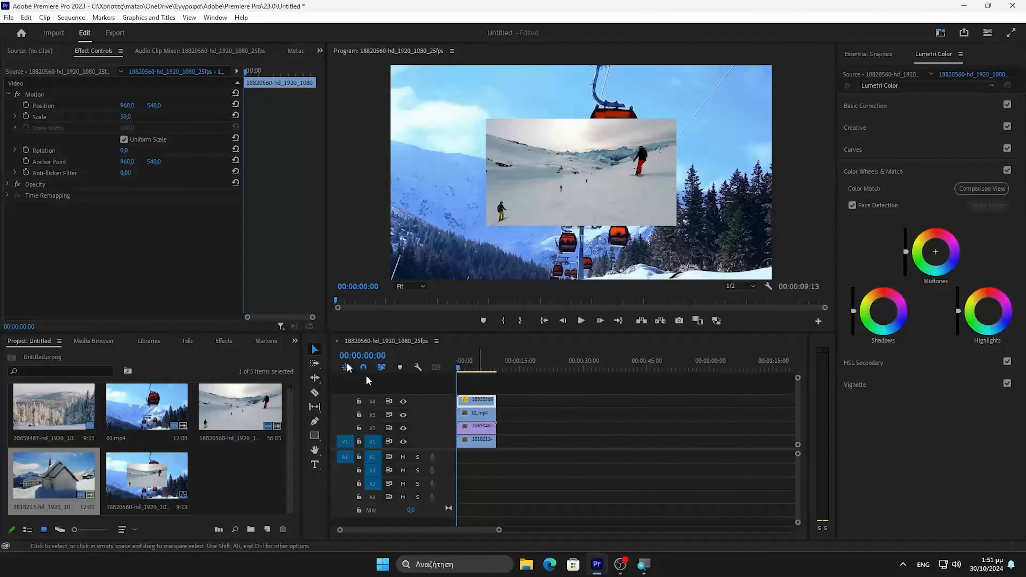
{"action": "left_click", "coordinate": [134, 116]}
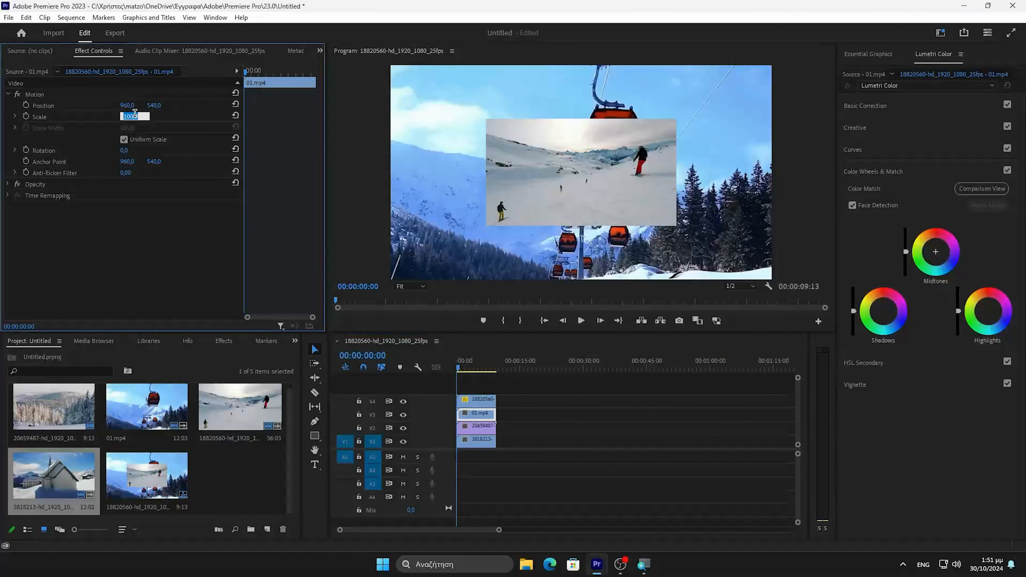
{"action": "key", "text": "Return"}
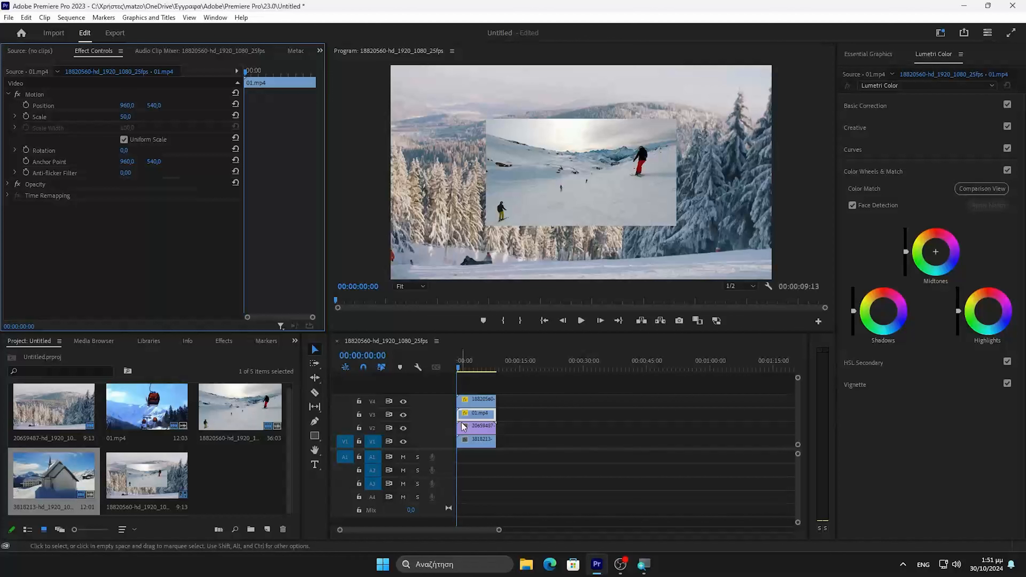
Step: Set the scale of the 20659487 forest clip on V2 and the 3818213 church clip on V1 to 50
{"action": "left_click", "coordinate": [477, 427]}
{"action": "left_click", "coordinate": [135, 115]}
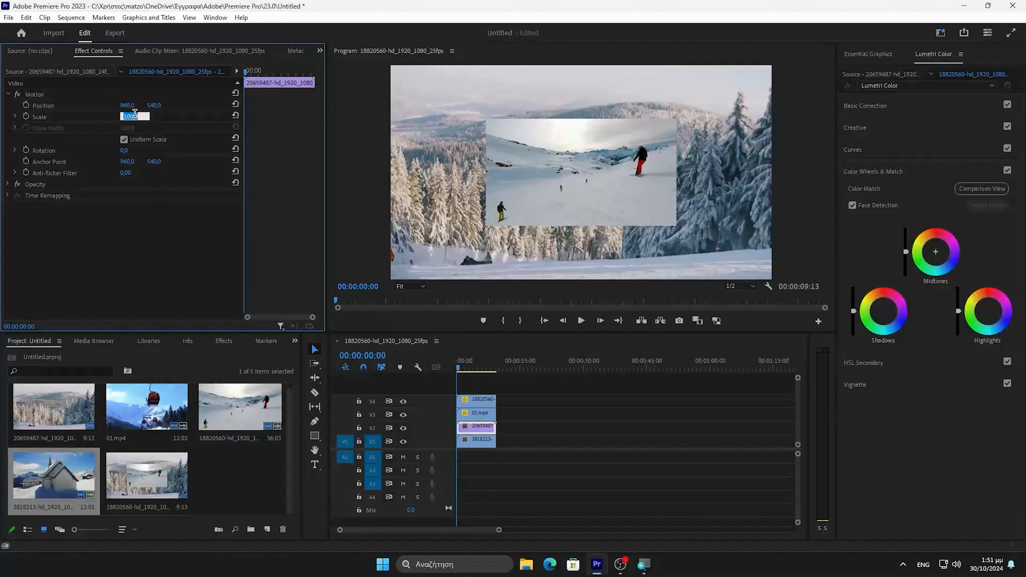
{"action": "type", "text": "50"}
{"action": "key", "text": "Return"}
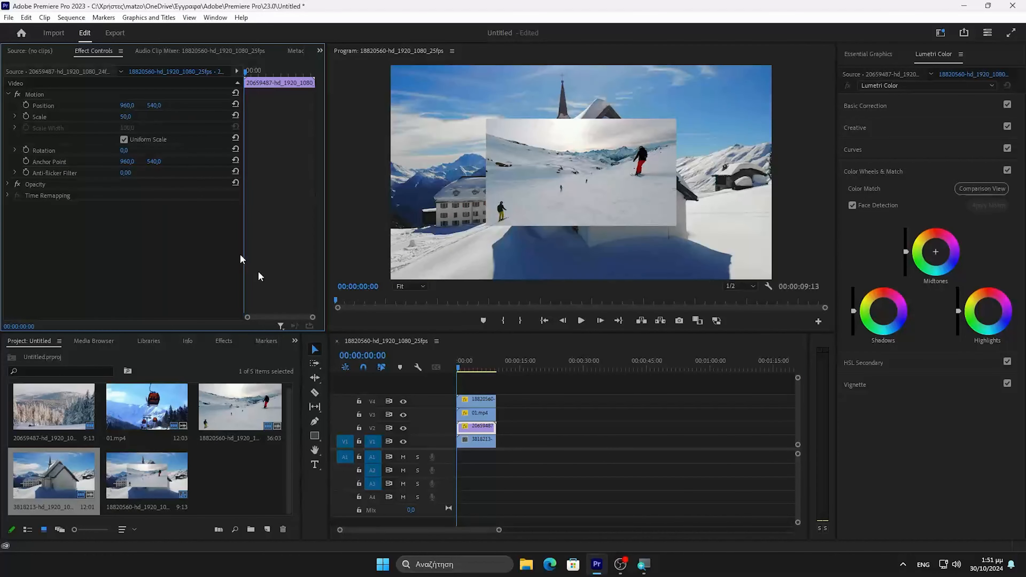
{"action": "left_click", "coordinate": [476, 440]}
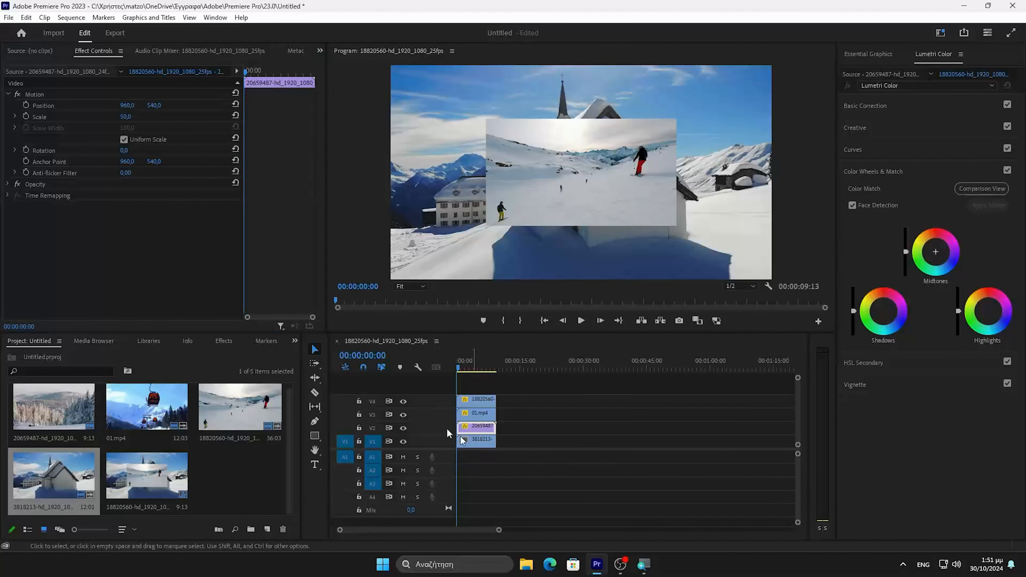
{"action": "left_click", "coordinate": [128, 117]}
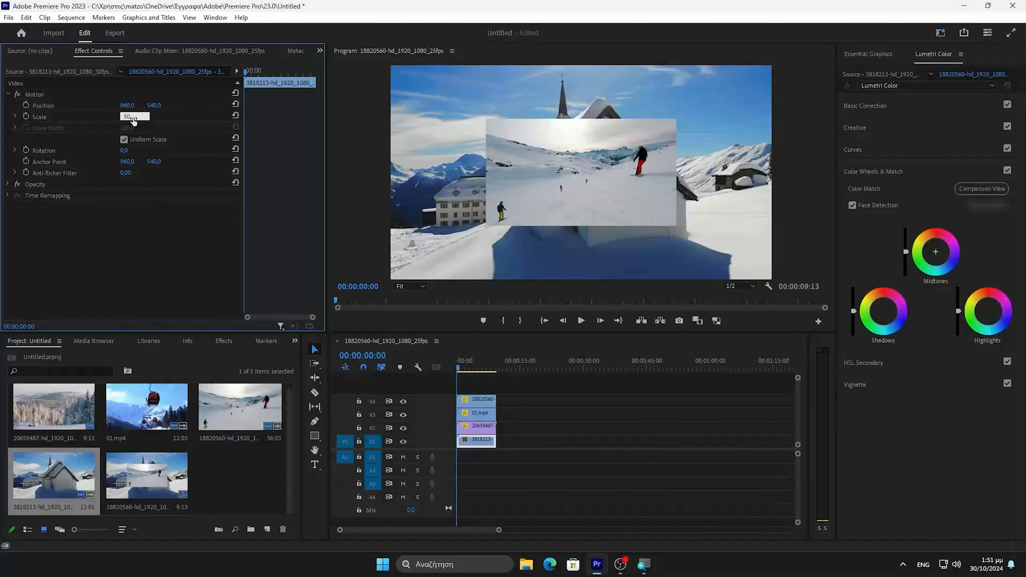
{"action": "key", "text": "Return"}
Step: Place the skier clip in the upper-left quadrant at position 481, 256 and 01.mp4 in the upper-right quadrant at 1441, 264
{"action": "left_click", "coordinate": [477, 399]}
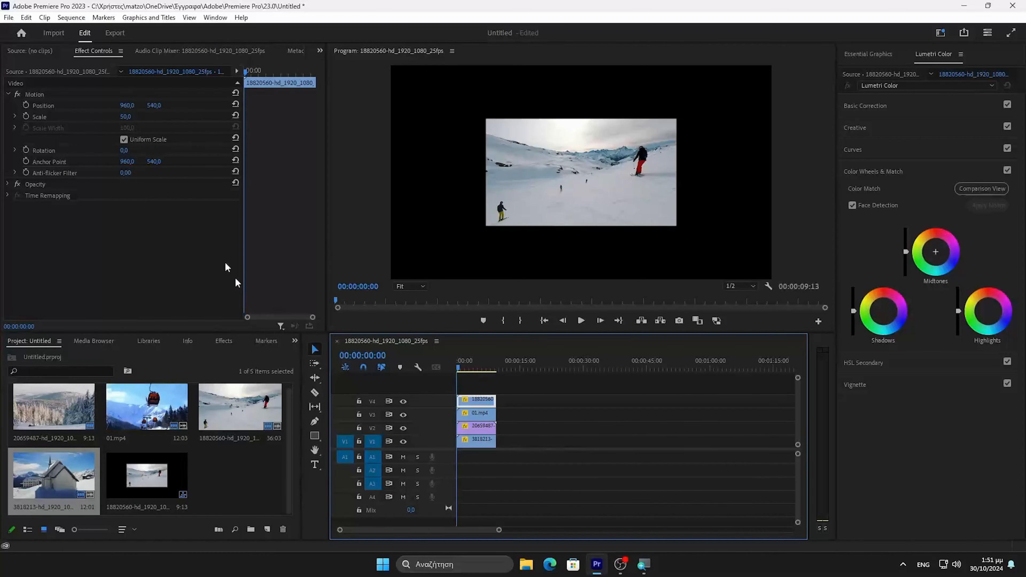
{"action": "mouse_move", "coordinate": [131, 105]}
{"action": "left_mouse_down"}
{"action": "mouse_move", "coordinate": [83, 105]}
{"action": "mouse_move", "coordinate": [185, 105]}
{"action": "mouse_move", "coordinate": [129, 105]}
{"action": "left_mouse_up"}
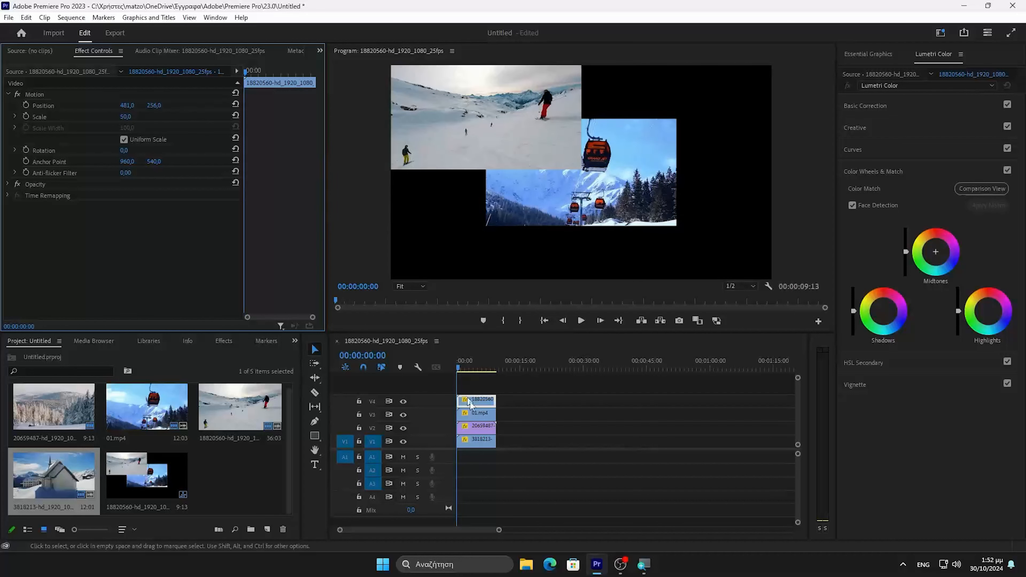
{"action": "left_click", "coordinate": [479, 413]}
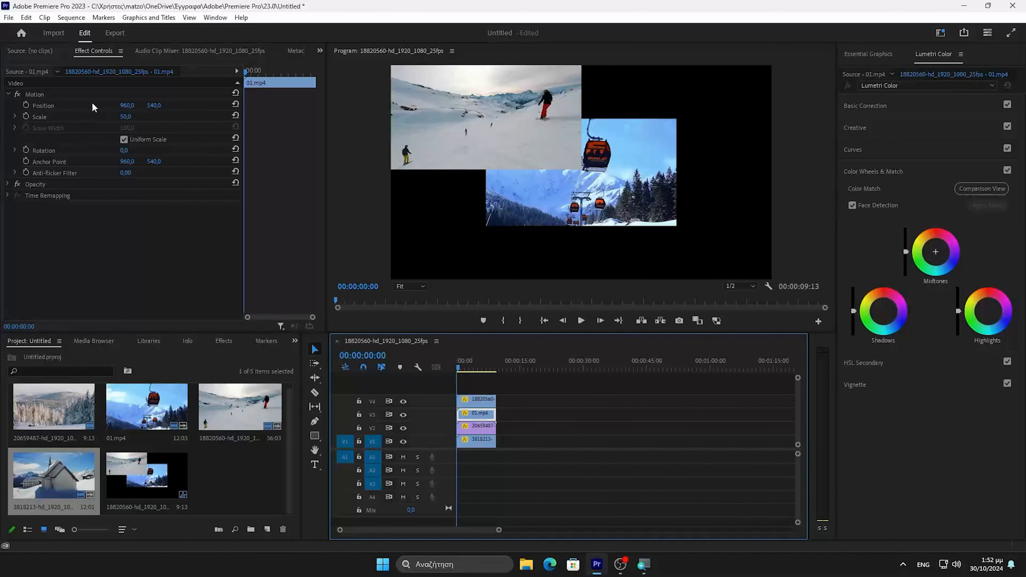
{"action": "left_click_drag", "start_coordinate": [132, 105], "coordinate": [327, 105]}
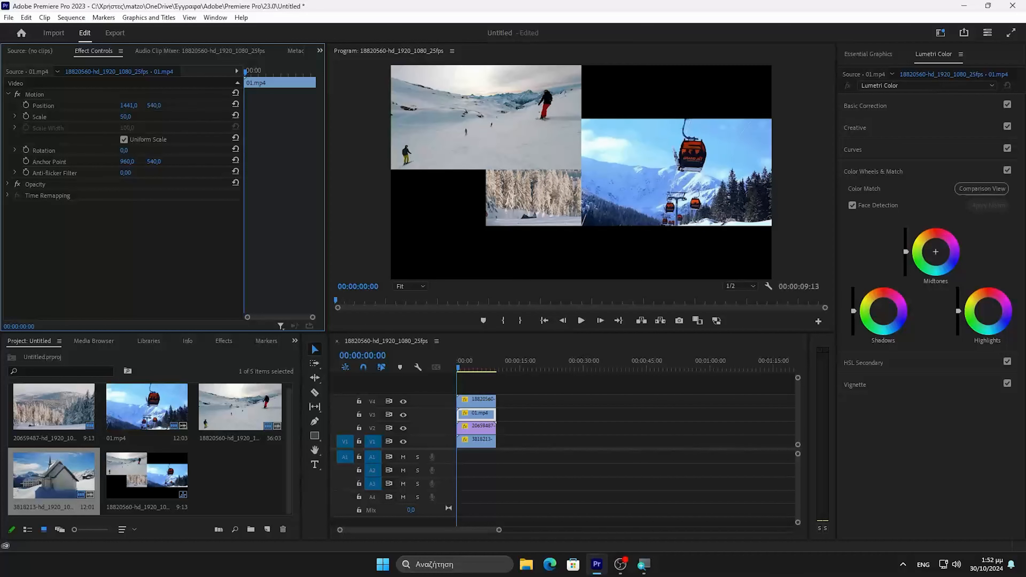
{"action": "left_click_drag", "start_coordinate": [152, 106], "coordinate": [41, 105]}
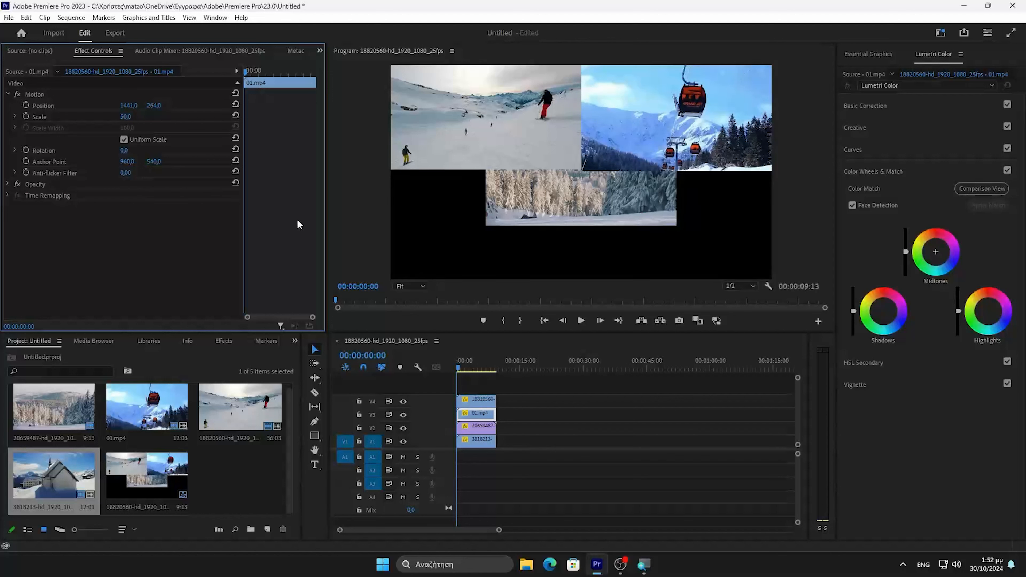
Step: Place the 20659487 forest clip in the lower-left quadrant at position 483, 794, with its scale set to 50
{"action": "left_click", "coordinate": [483, 426]}
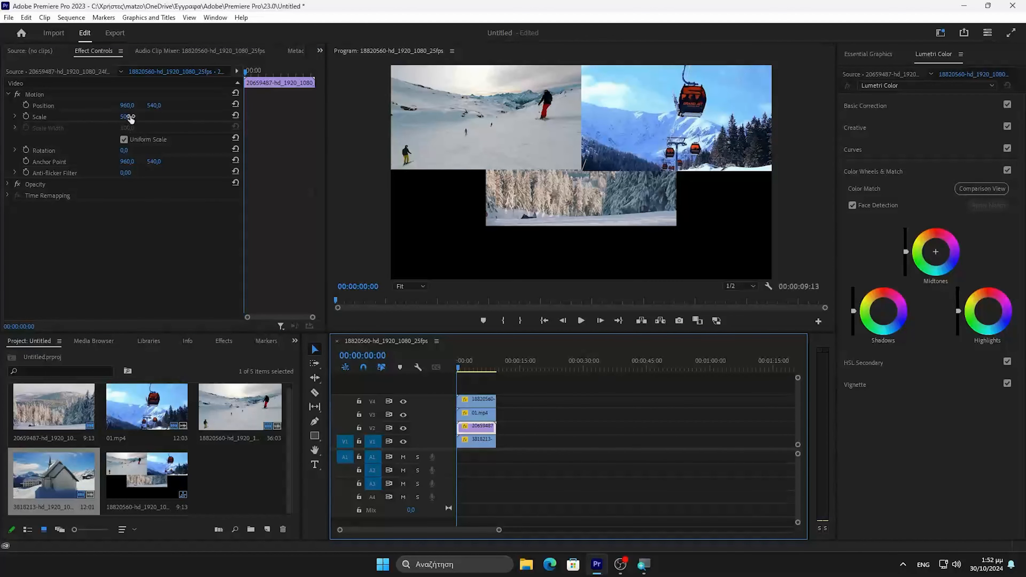
{"action": "mouse_move", "coordinate": [130, 117]}
{"action": "left_mouse_down"}
{"action": "mouse_move", "coordinate": [150, 117]}
{"action": "mouse_move", "coordinate": [138, 117]}
{"action": "left_mouse_up"}
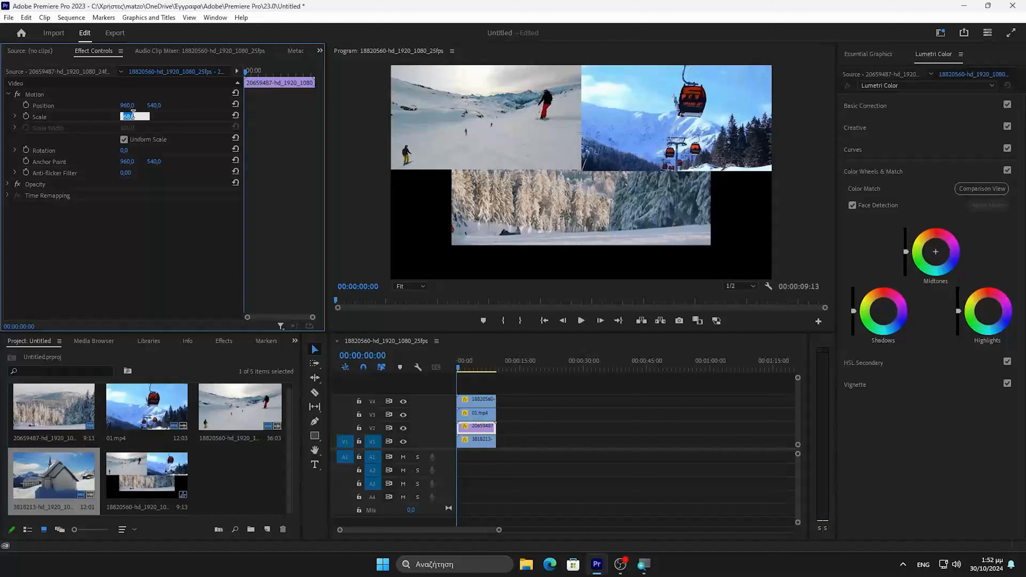
{"action": "type", "text": "50"}
{"action": "key", "text": "Return"}
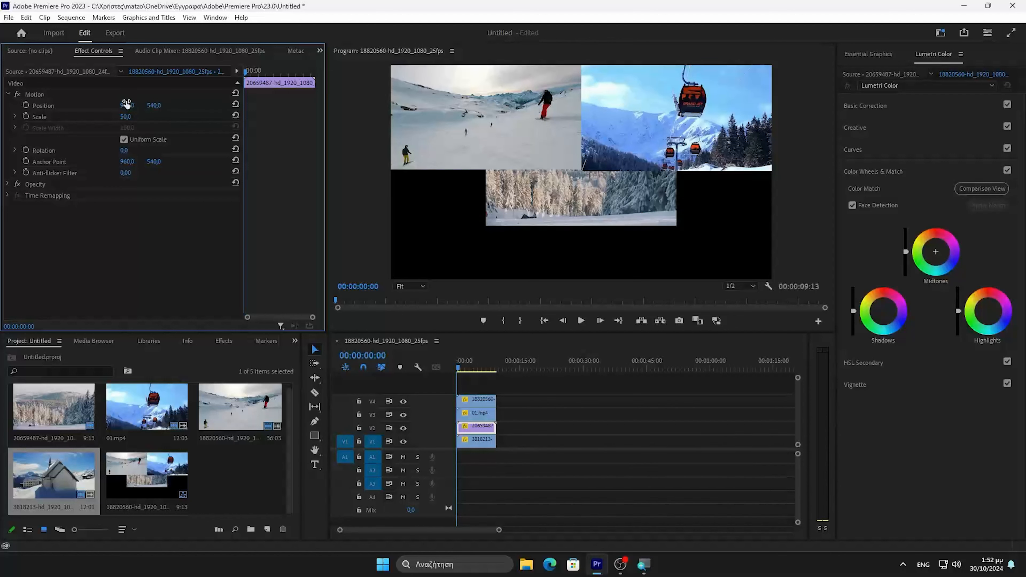
{"action": "left_click_drag", "start_coordinate": [127, 105], "coordinate": [61, 105]}
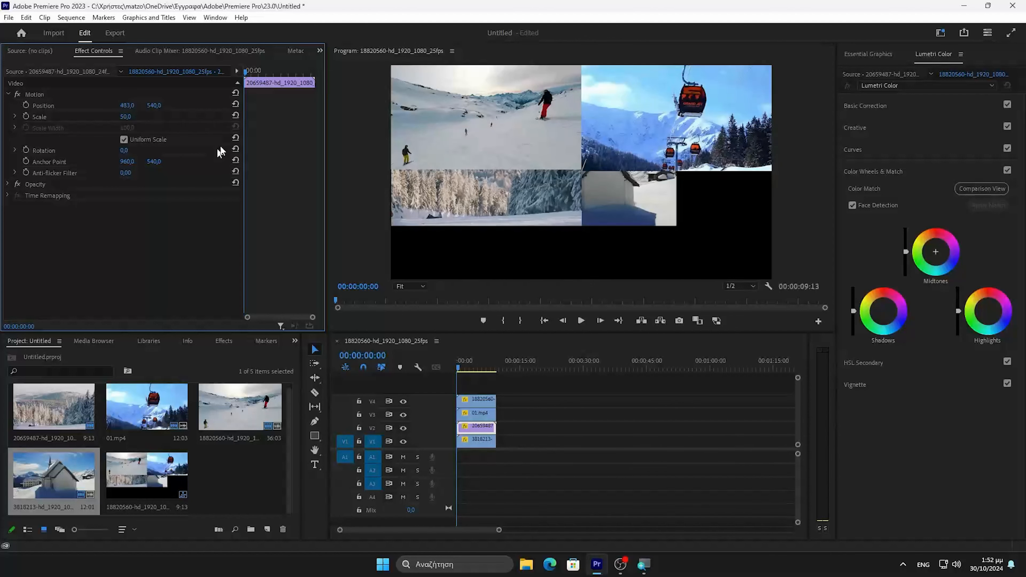
{"action": "left_click_drag", "start_coordinate": [160, 106], "coordinate": [192, 106]}
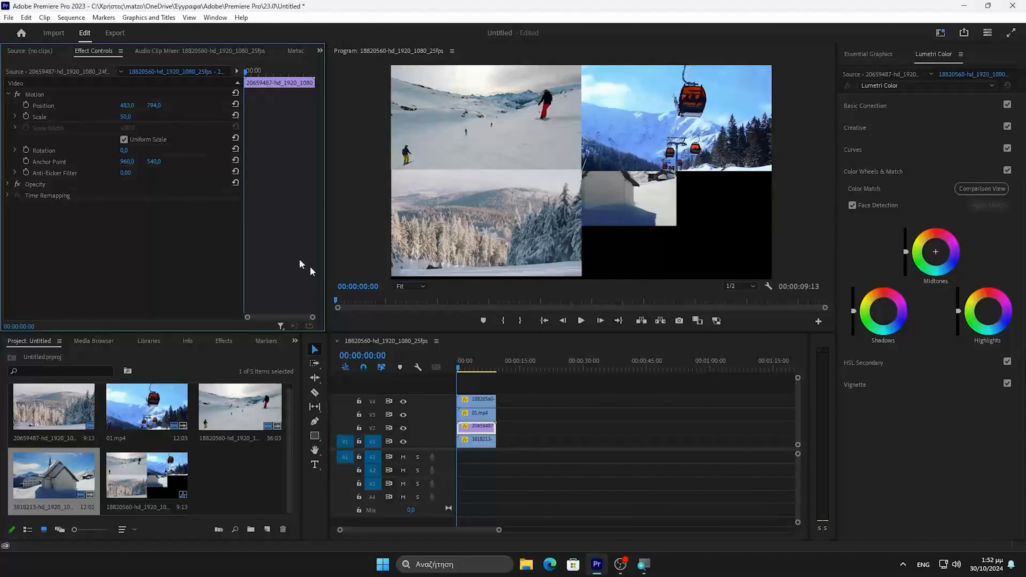
Step: Place the 3818213 church clip in the lower-right quadrant of the frame at position 1445, 794
{"action": "left_click", "coordinate": [469, 444]}
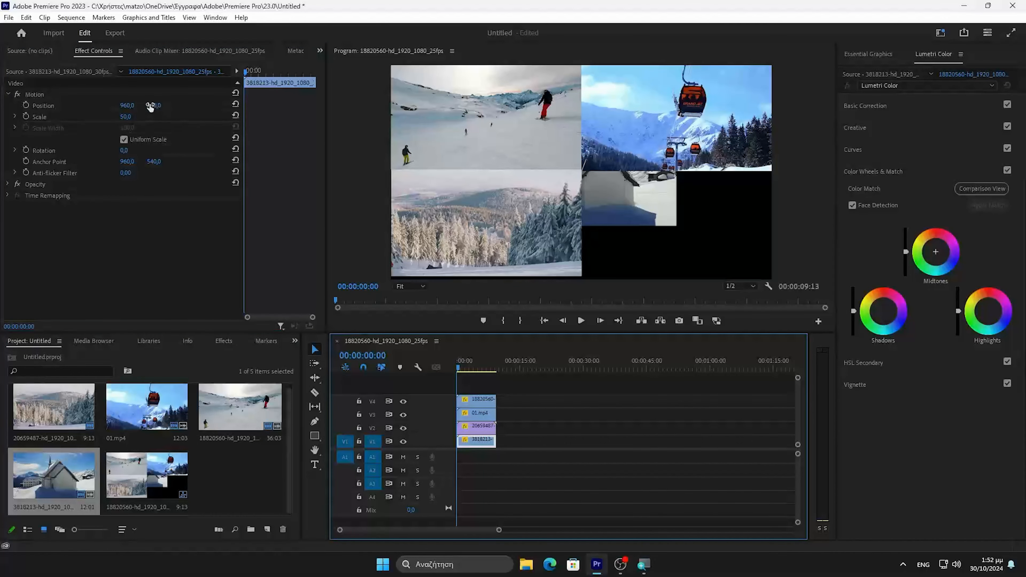
{"action": "left_click_drag", "start_coordinate": [131, 106], "coordinate": [190, 105]}
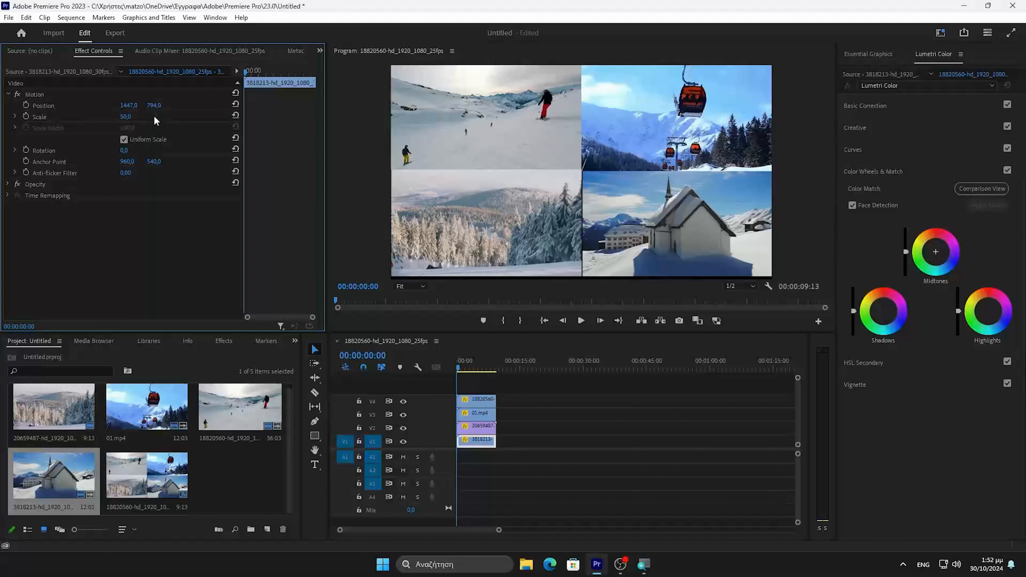
{"action": "left_click_drag", "start_coordinate": [134, 105], "coordinate": [132, 106]}
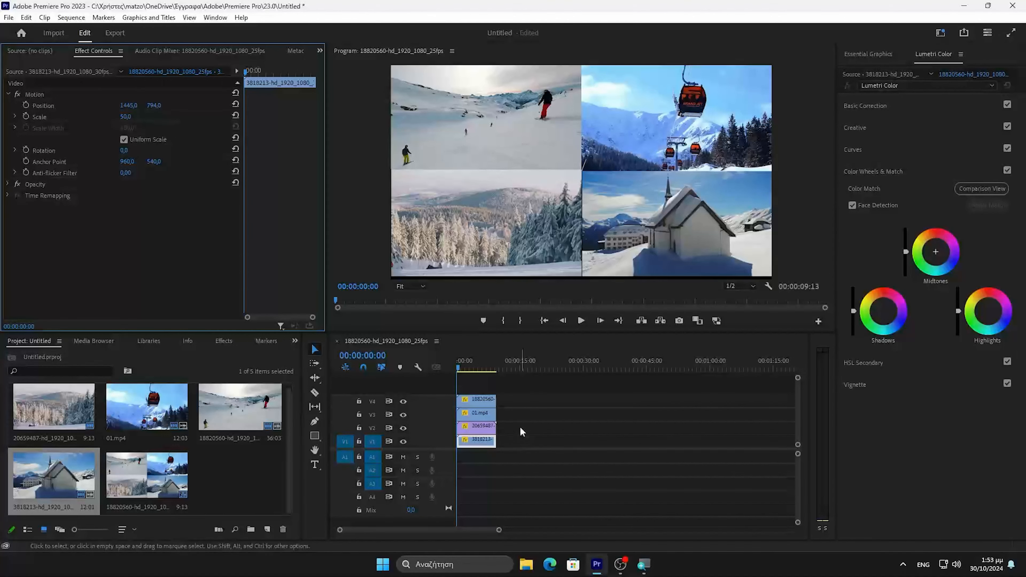
Step: Nudge the forest clip slightly down and set the vertical position of 01.mp4 to 258
{"action": "left_click", "coordinate": [465, 427]}
{"action": "left_click_drag", "start_coordinate": [151, 104], "coordinate": [155, 104]}
{"action": "left_click", "coordinate": [480, 412]}
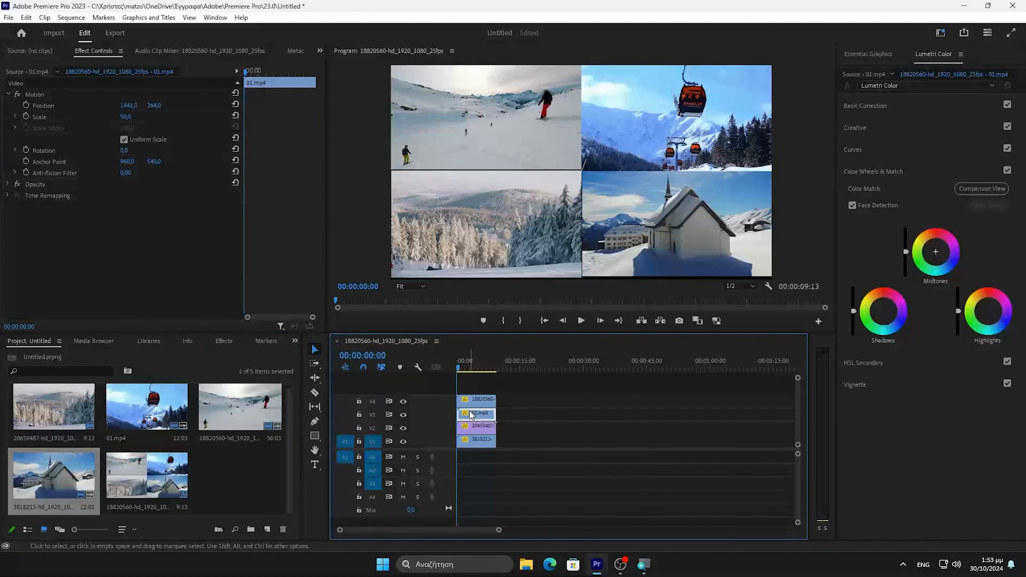
{"action": "left_click_drag", "start_coordinate": [154, 105], "coordinate": [151, 105]}
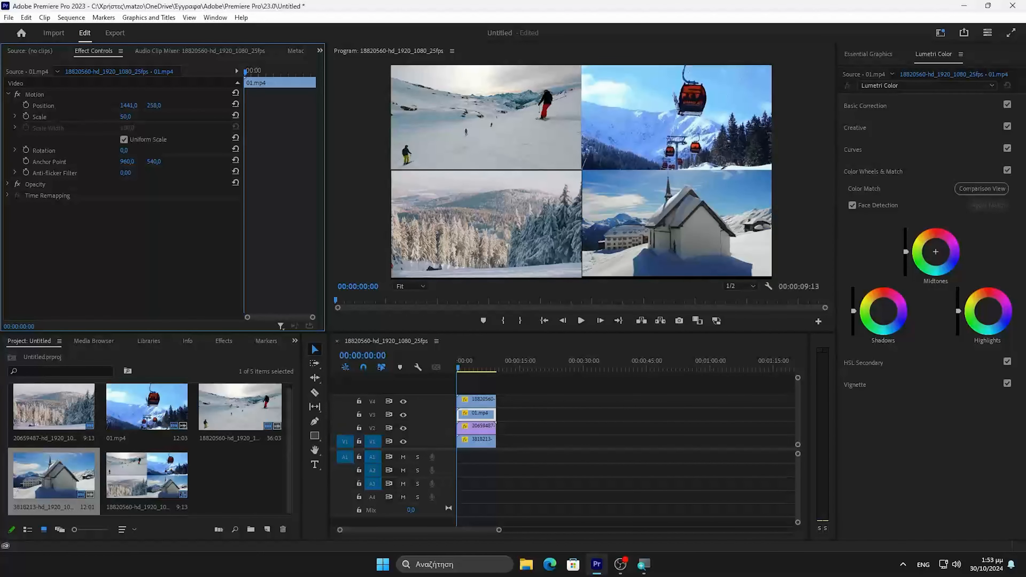
Step: Set the skier clip's position to 478, 259 and nudge the church clip slightly down
{"action": "left_click", "coordinate": [481, 400]}
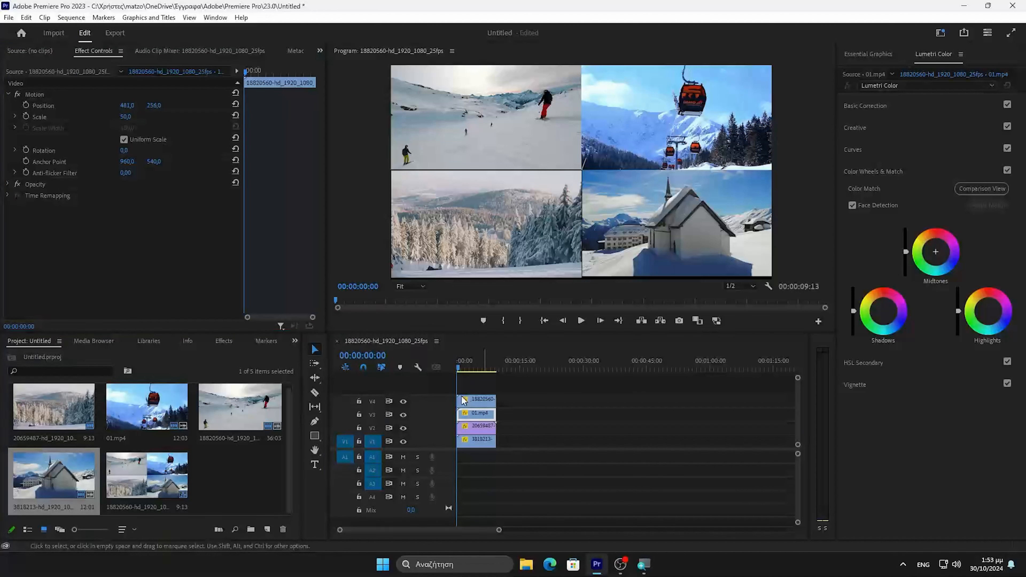
{"action": "left_click_drag", "start_coordinate": [133, 105], "coordinate": [153, 105]}
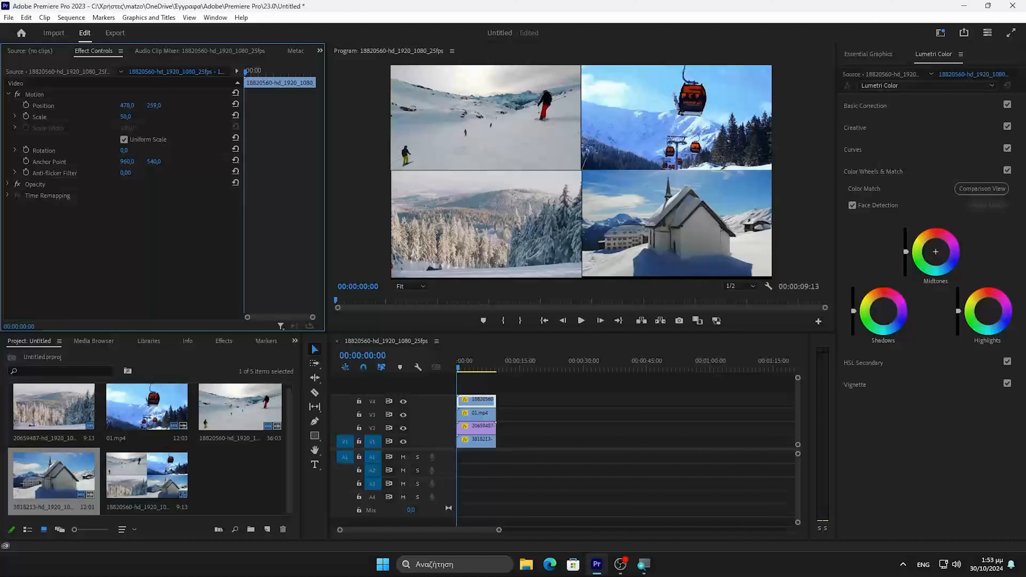
{"action": "left_click", "coordinate": [688, 220]}
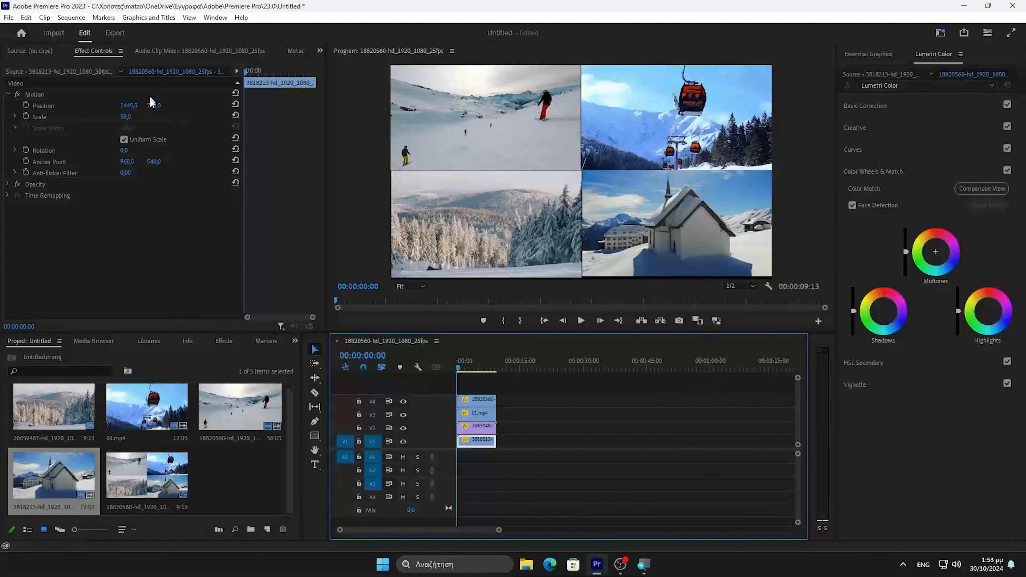
{"action": "left_click_drag", "start_coordinate": [152, 105], "coordinate": [154, 104]}
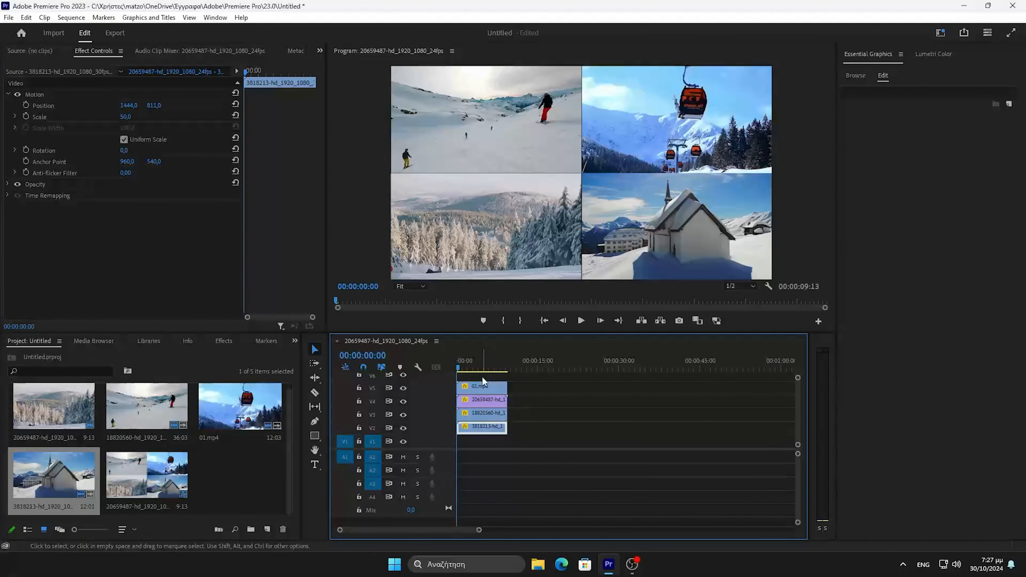
Step: Set the program preview to 25% and draw a vertical rectangle about 36 px wide and 1080 px high between the left and right clips
{"action": "left_click", "coordinate": [314, 436]}
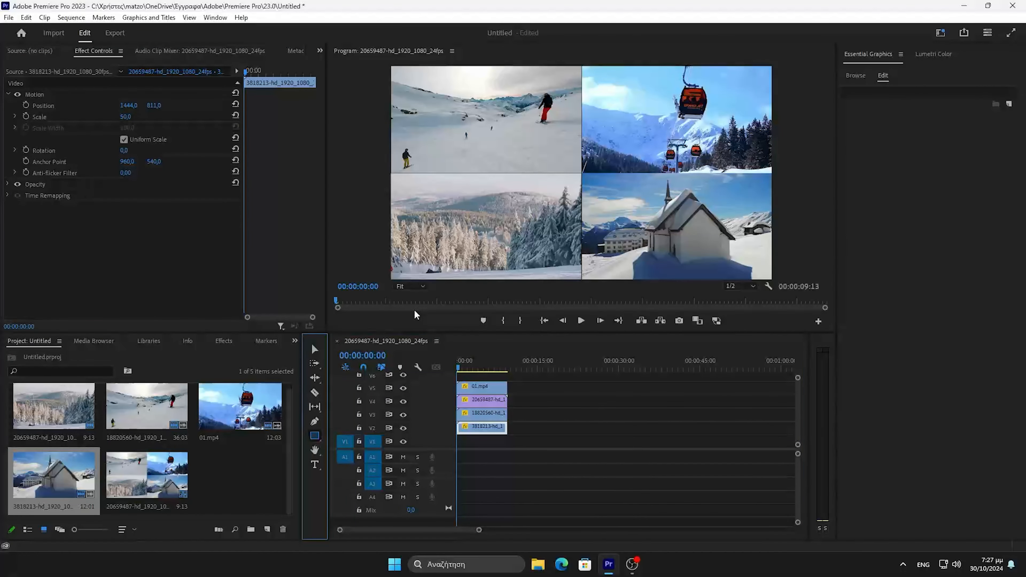
{"action": "left_click", "coordinate": [422, 287]}
{"action": "left_click", "coordinate": [410, 324]}
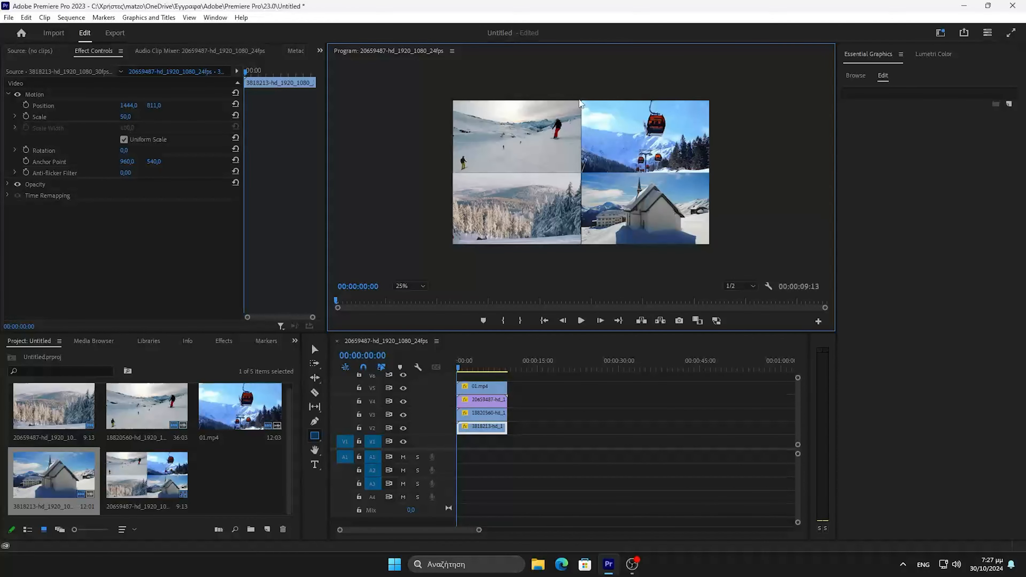
{"action": "left_click_drag", "start_coordinate": [578, 100], "coordinate": [583, 244]}
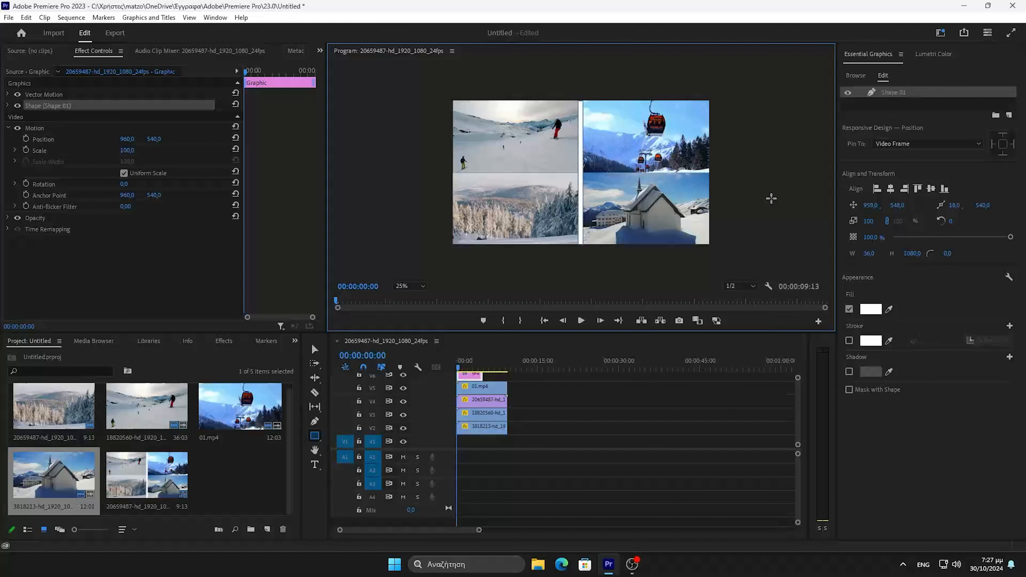
Step: Center the vertical bar horizontally and vertically in the frame and return to the Selection tool
{"action": "left_click", "coordinate": [892, 189]}
{"action": "left_click", "coordinate": [931, 188]}
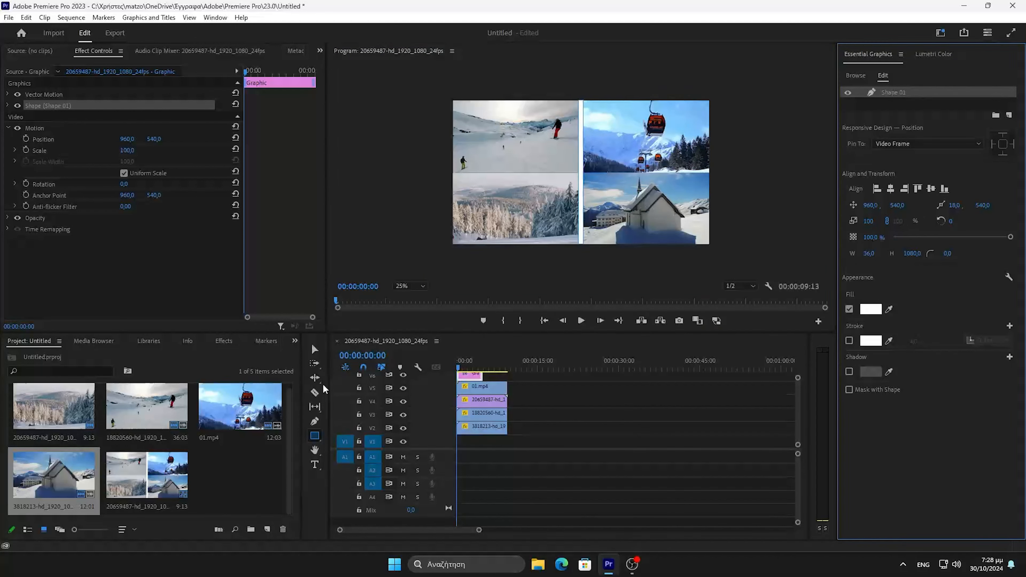
{"action": "left_click", "coordinate": [315, 349]}
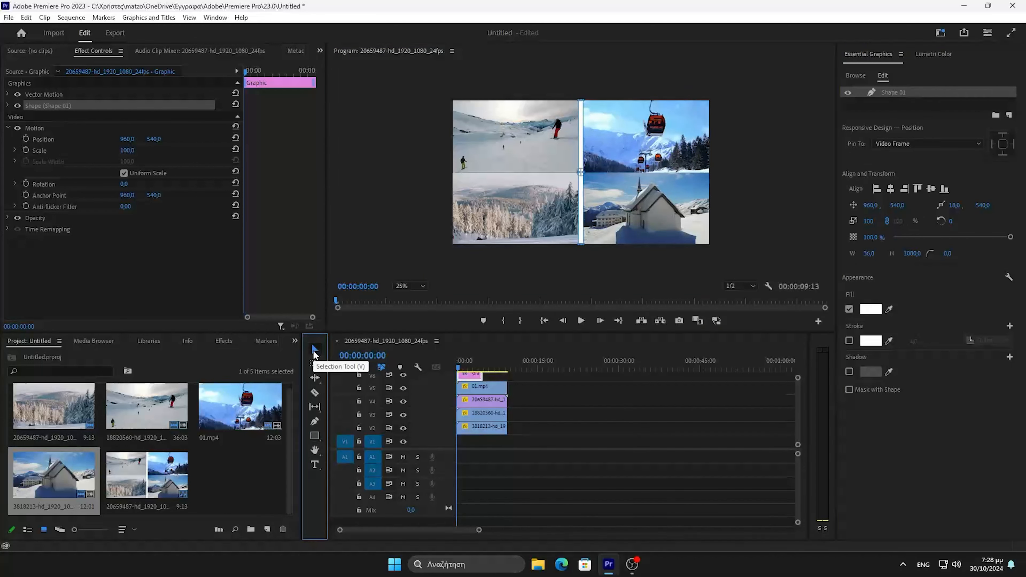
Step: Draw a horizontal rectangle about 1920 px wide and 40 px high between the upper and lower clips and center it in the frame
{"action": "left_click", "coordinate": [316, 435]}
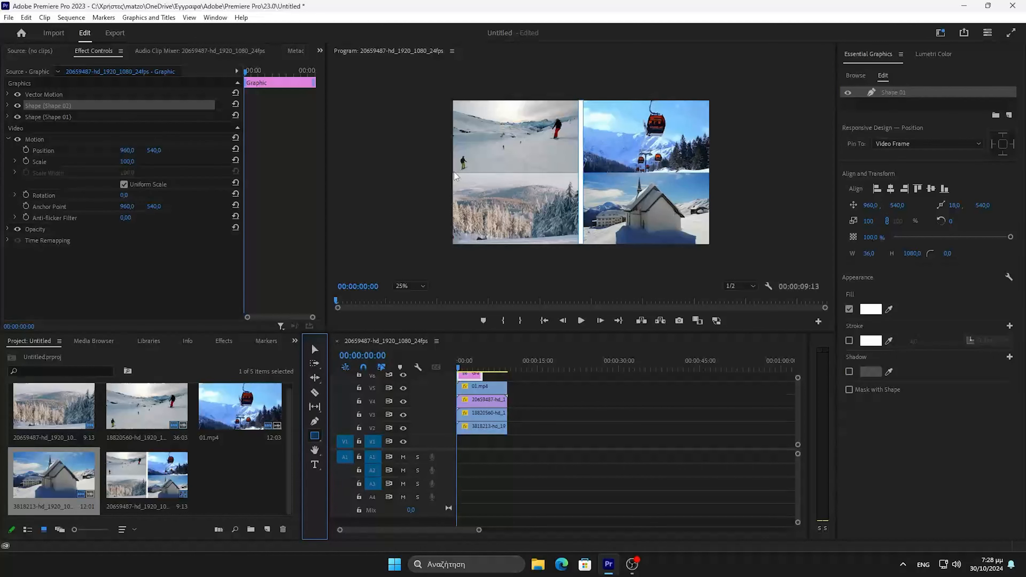
{"action": "left_click_drag", "start_coordinate": [452, 171], "coordinate": [710, 176]}
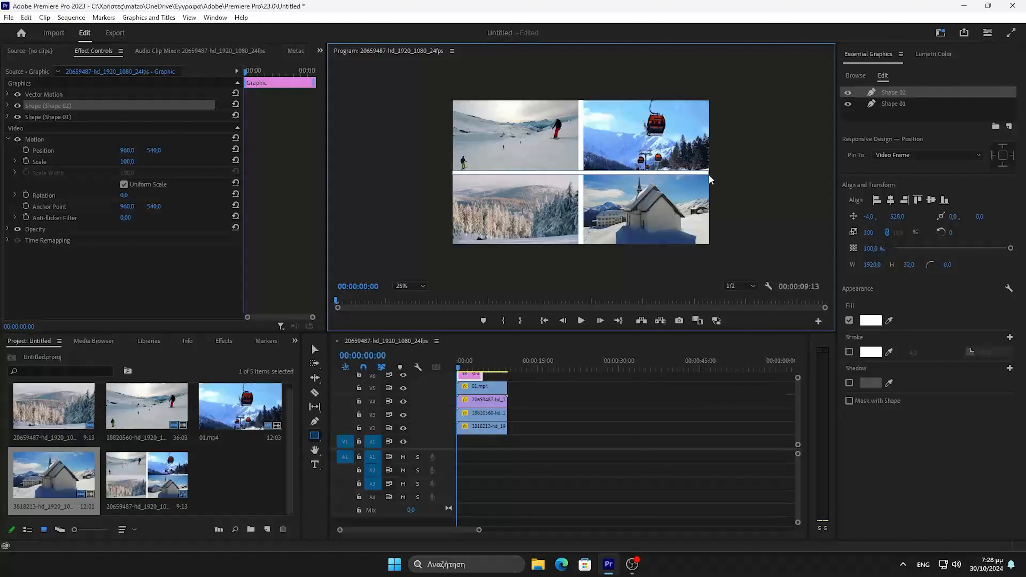
{"action": "left_click_drag", "start_coordinate": [709, 175], "coordinate": [709, 176]}
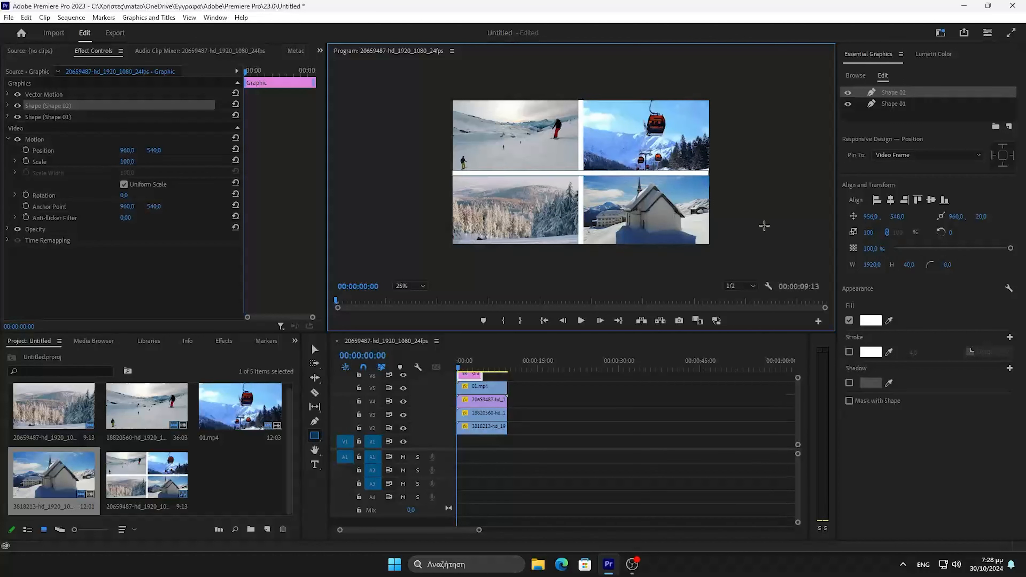
{"action": "left_click", "coordinate": [892, 200]}
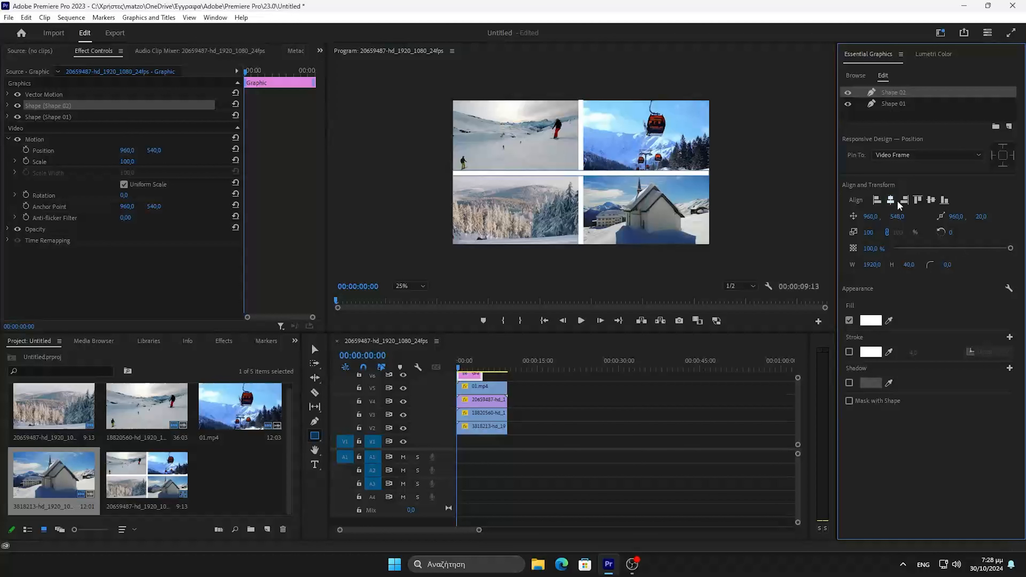
{"action": "left_click", "coordinate": [932, 199]}
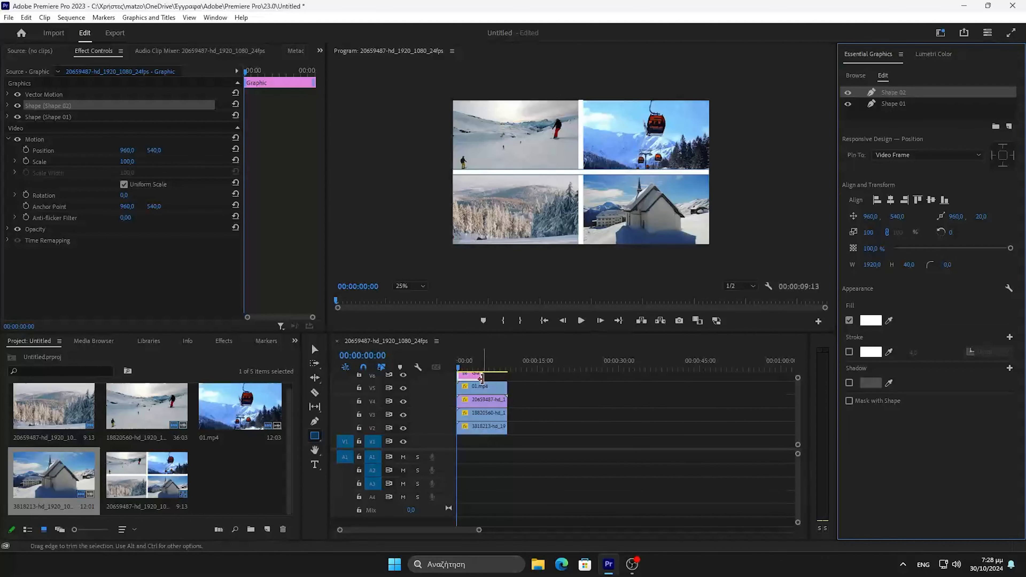
Step: Extend the bars graphic to the end of the clips and set the program preview back to Fit with the Selection tool active
{"action": "left_click_drag", "start_coordinate": [483, 375], "coordinate": [503, 377]}
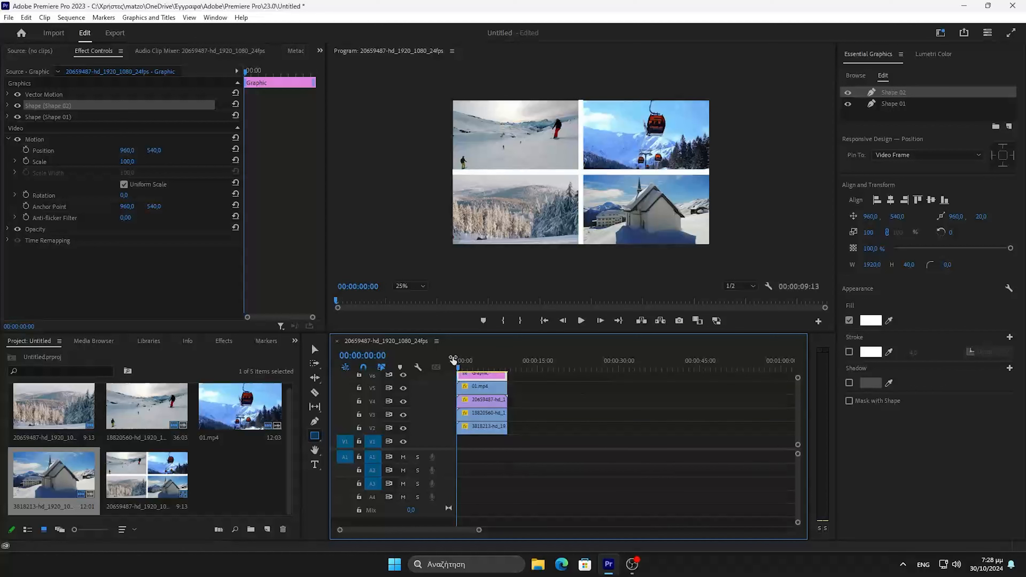
{"action": "left_click", "coordinate": [321, 350]}
{"action": "left_click", "coordinate": [519, 276]}
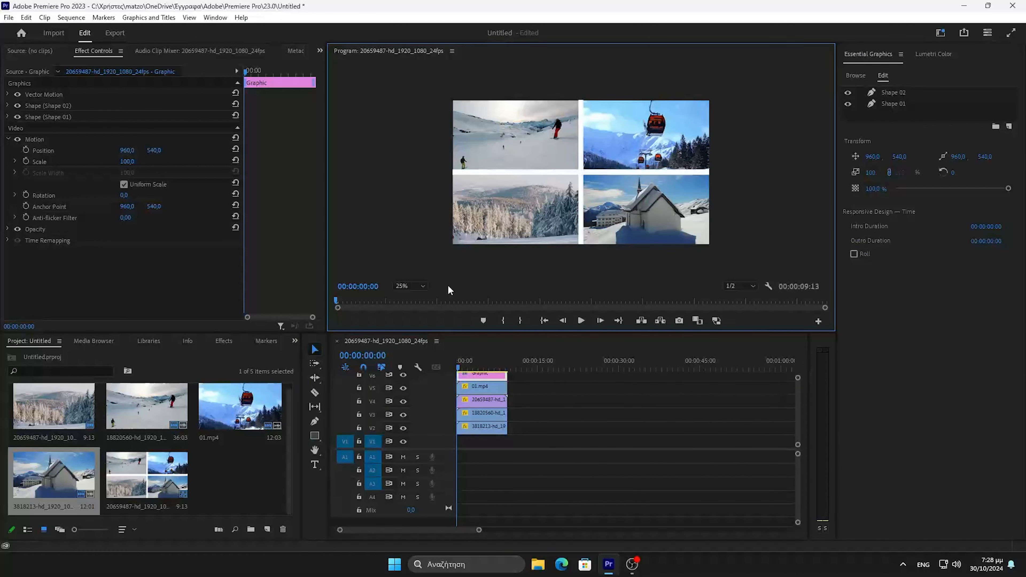
{"action": "left_click", "coordinate": [423, 286]}
{"action": "left_click", "coordinate": [409, 296]}
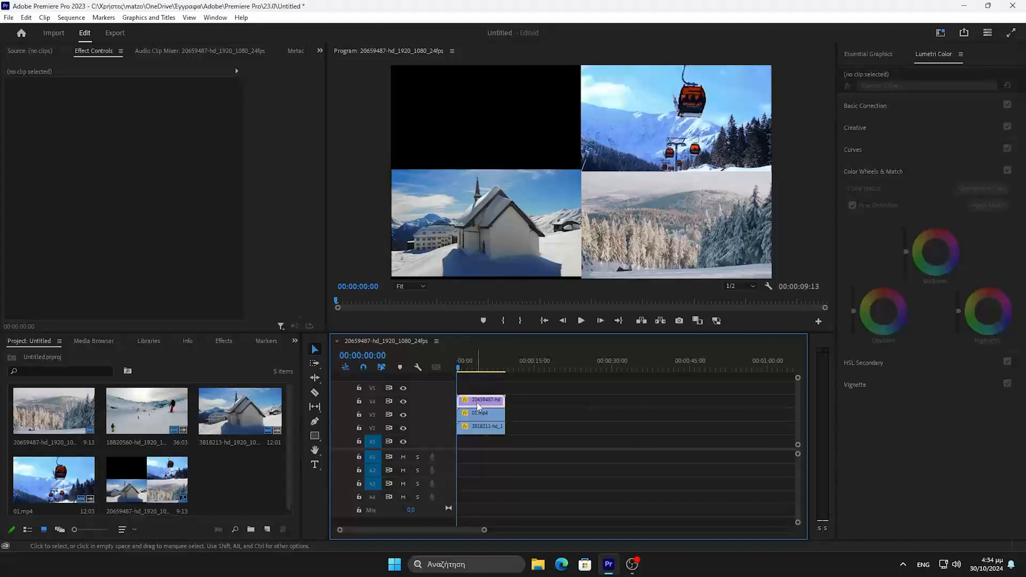
Step: Go to 00:00:04:06 and move the forest clip to the upper-left quadrant at position 477, 264
{"action": "left_click", "coordinate": [477, 402]}
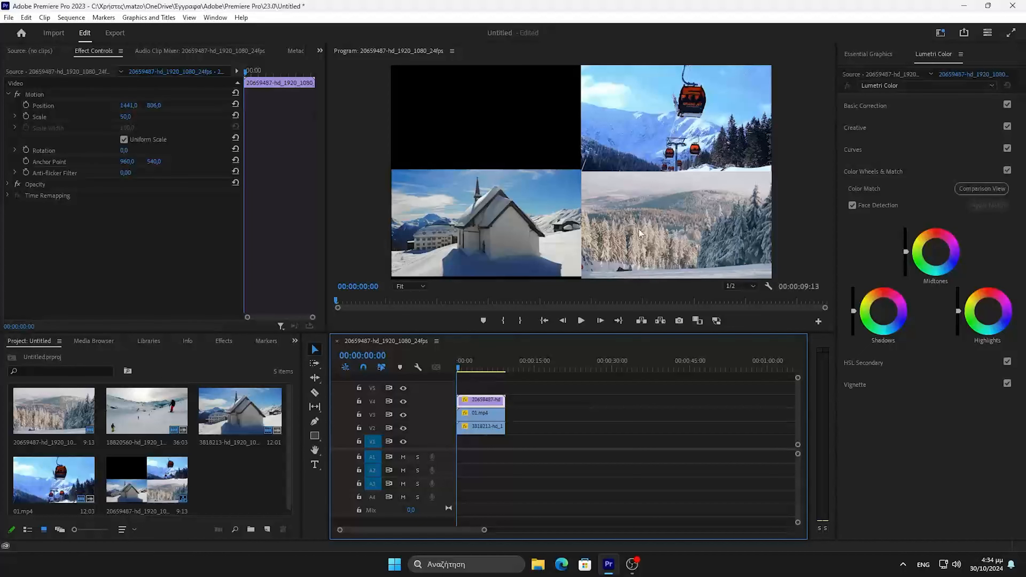
{"action": "left_click", "coordinate": [659, 215]}
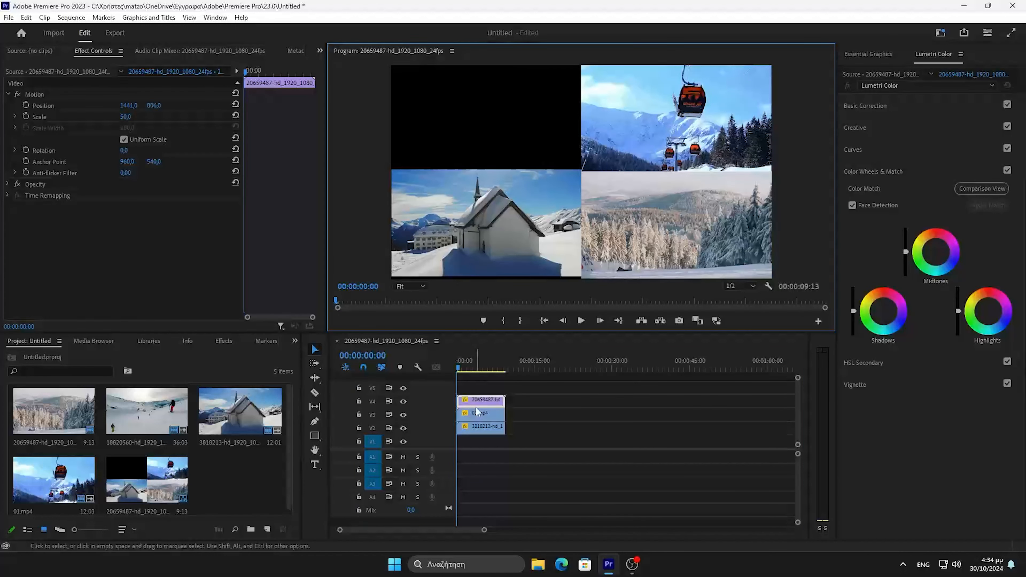
{"action": "left_click", "coordinate": [479, 367]}
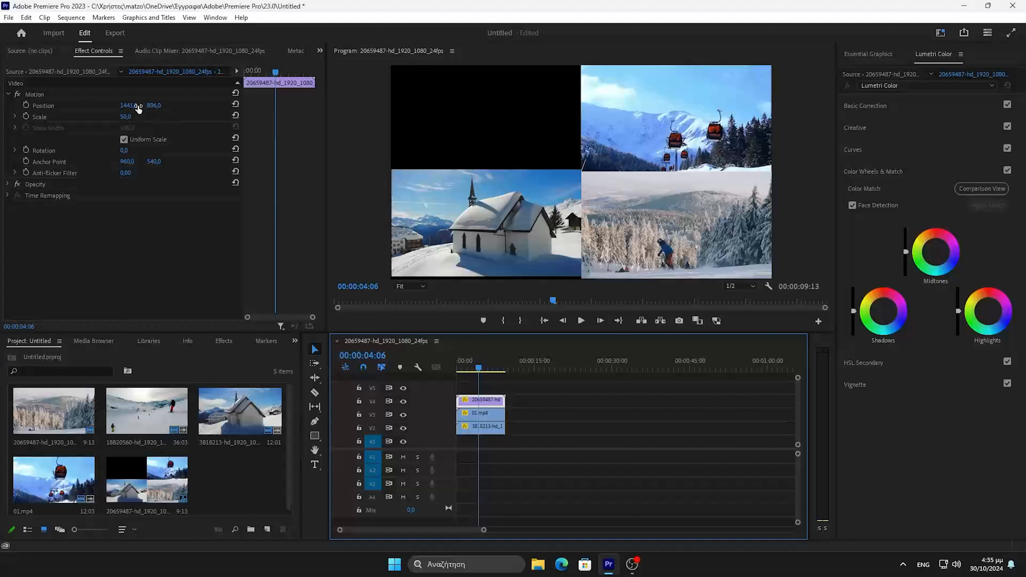
{"action": "left_click_drag", "start_coordinate": [139, 109], "coordinate": [86, 109]}
{"action": "left_click_drag", "start_coordinate": [154, 107], "coordinate": [0, 106]}
Step: Move the church clip to the lower-right quadrant at position 1439, 807
{"action": "left_click", "coordinate": [481, 426]}
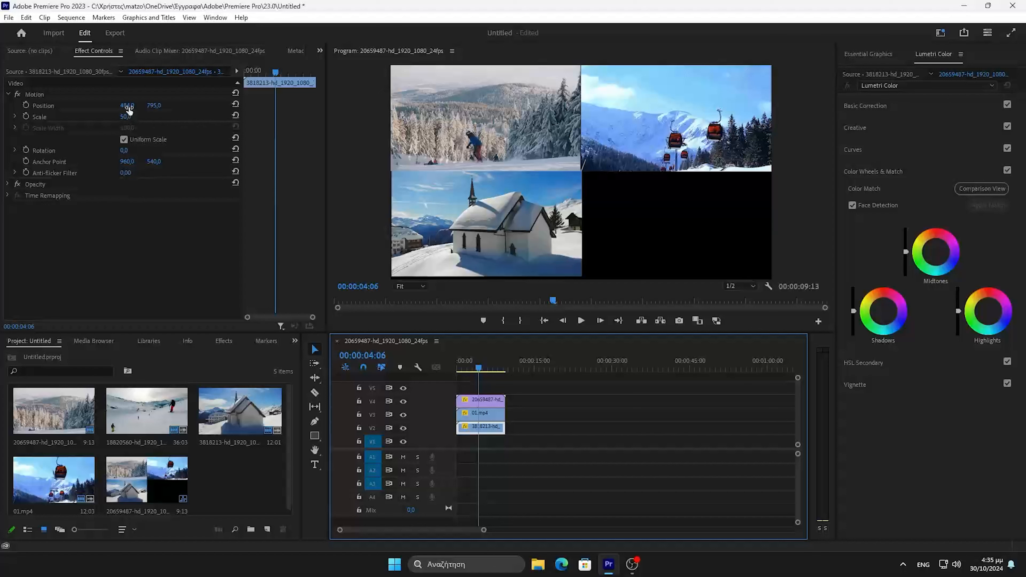
{"action": "left_click_drag", "start_coordinate": [126, 107], "coordinate": [236, 107]}
{"action": "left_click_drag", "start_coordinate": [129, 105], "coordinate": [235, 105]}
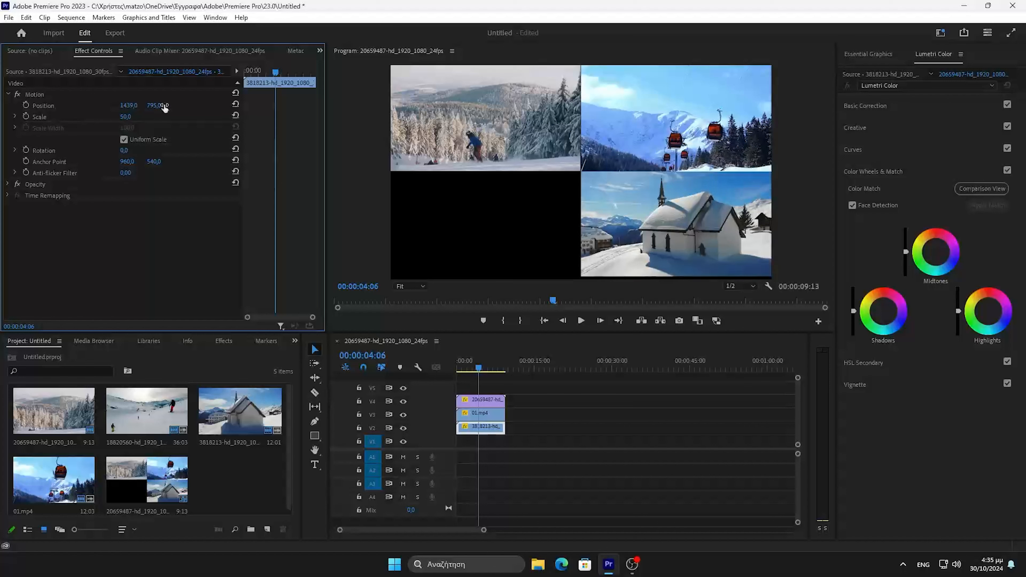
{"action": "left_click_drag", "start_coordinate": [163, 106], "coordinate": [168, 106]}
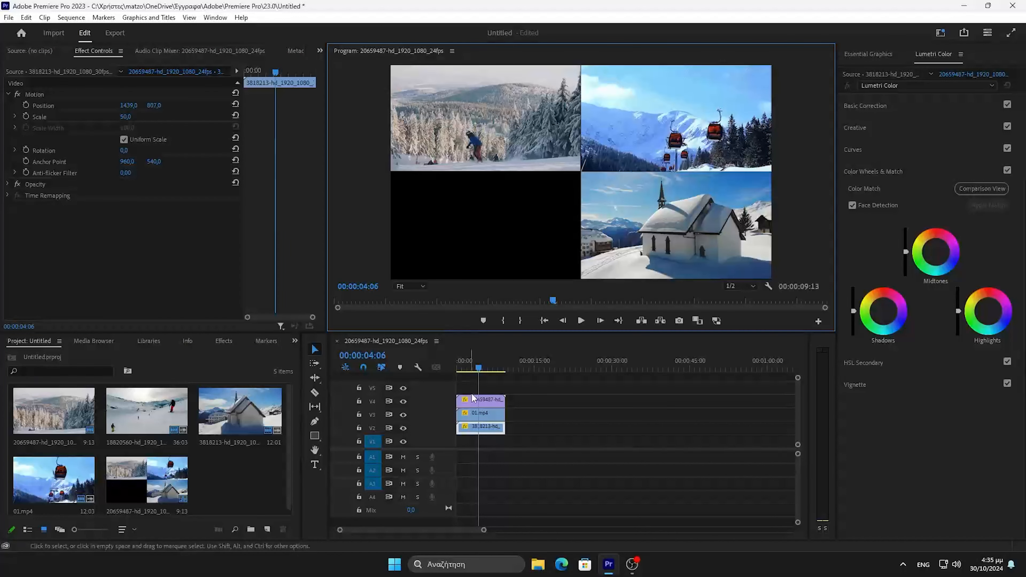
Step: Set the forest clip's scale to 100 and its vertical position to 546
{"action": "left_click", "coordinate": [470, 382]}
{"action": "left_click", "coordinate": [464, 401]}
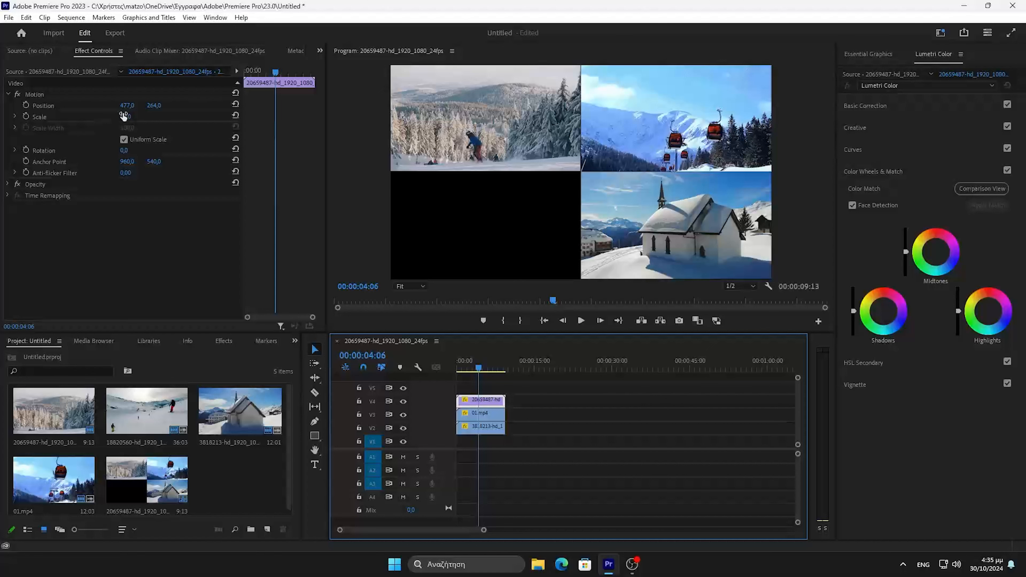
{"action": "left_click_drag", "start_coordinate": [124, 116], "coordinate": [147, 117]}
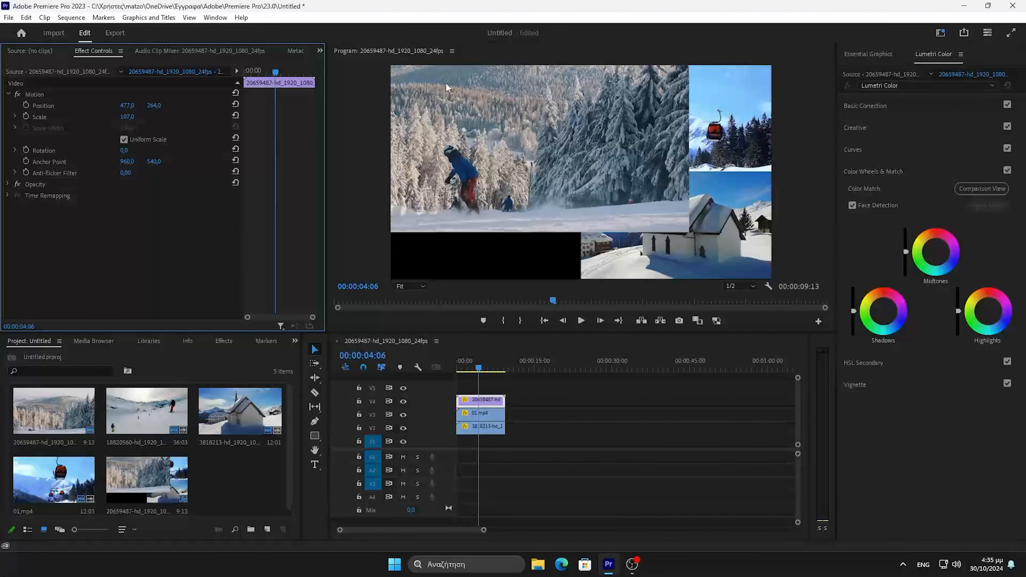
{"action": "left_click", "coordinate": [128, 118]}
{"action": "type", "text": "100"}
{"action": "key", "text": "Return"}
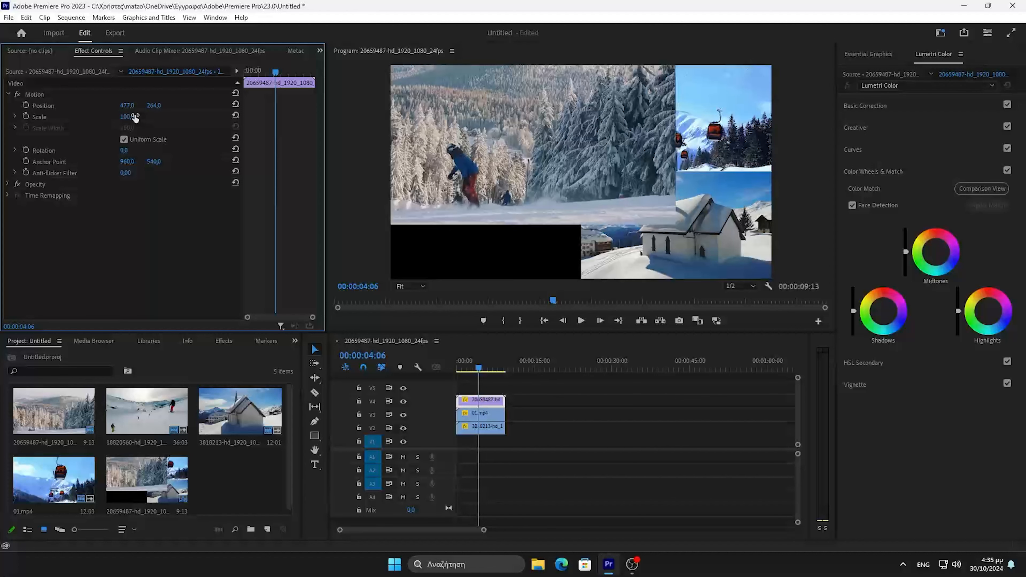
{"action": "left_click_drag", "start_coordinate": [156, 106], "coordinate": [269, 106]}
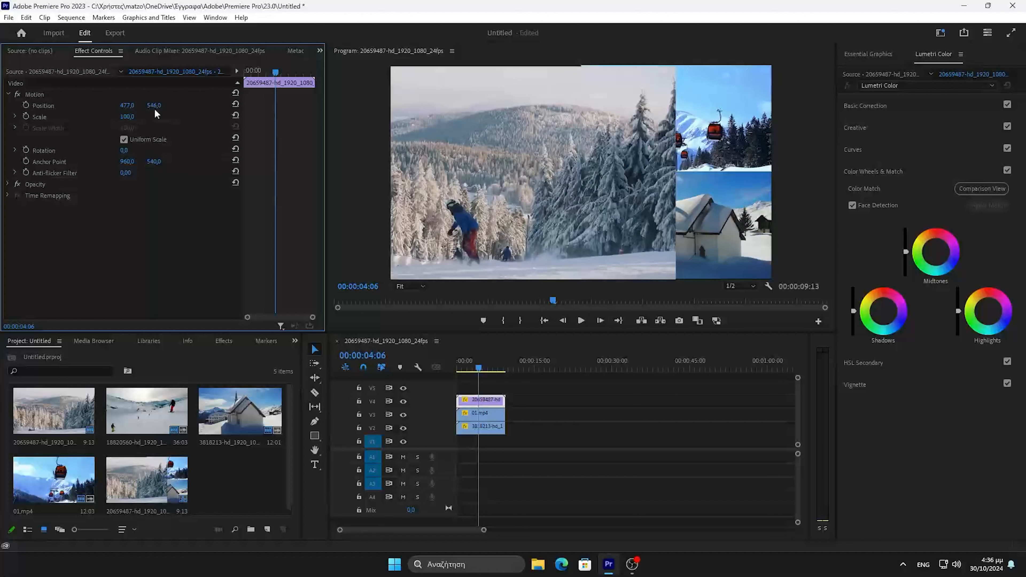
Step: Find the Crop video effect and apply it to the forest clip
{"action": "left_click", "coordinate": [224, 342]}
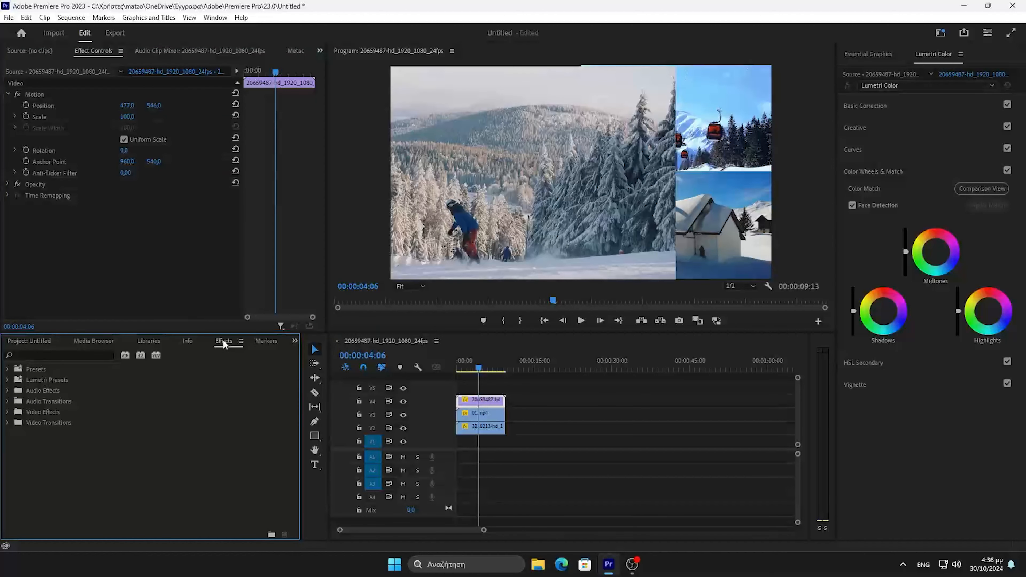
{"action": "left_click", "coordinate": [74, 355]}
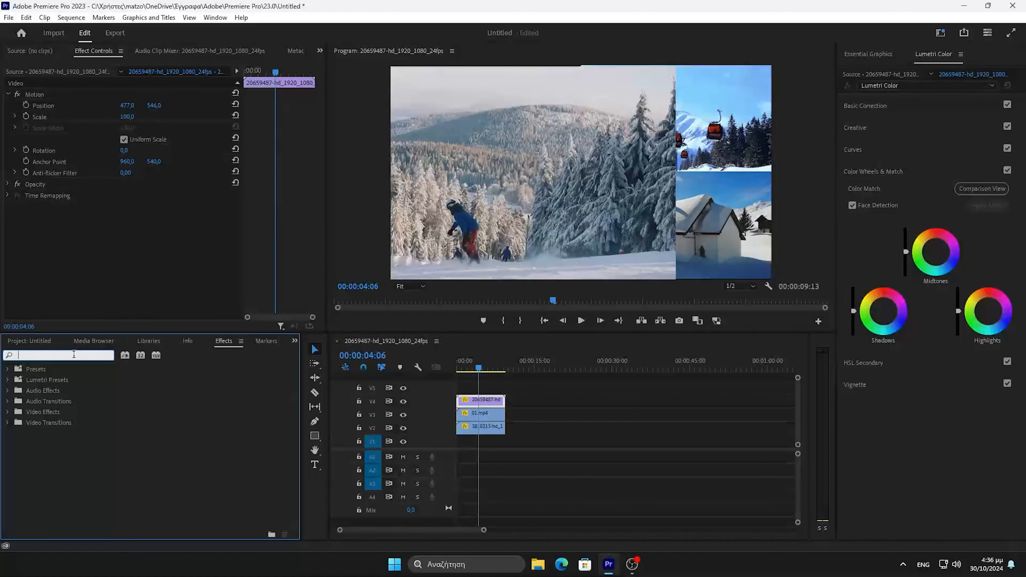
{"action": "type", "text": "crop"}
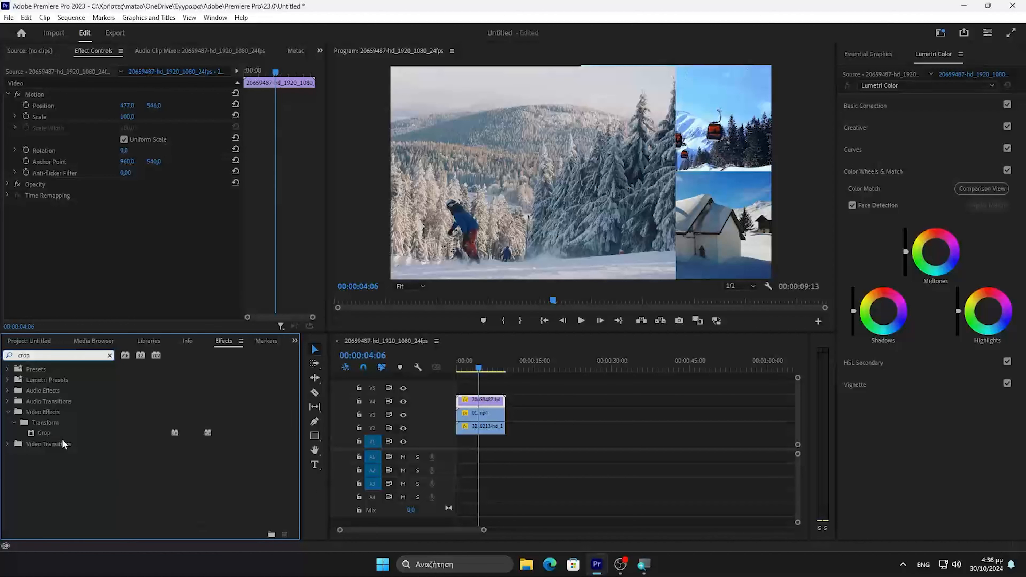
{"action": "left_click", "coordinate": [44, 432]}
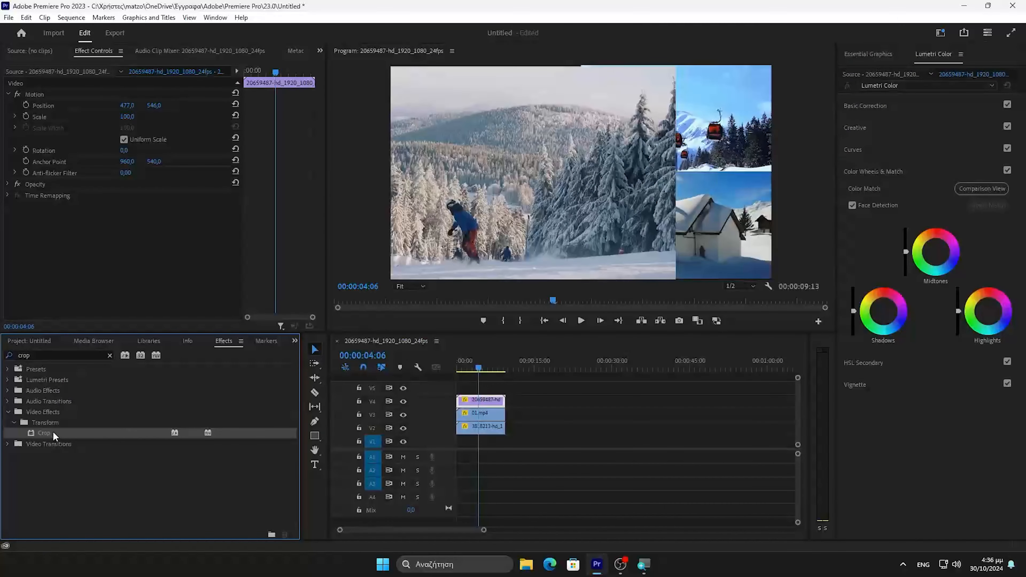
{"action": "left_click_drag", "start_coordinate": [75, 433], "coordinate": [683, 393]}
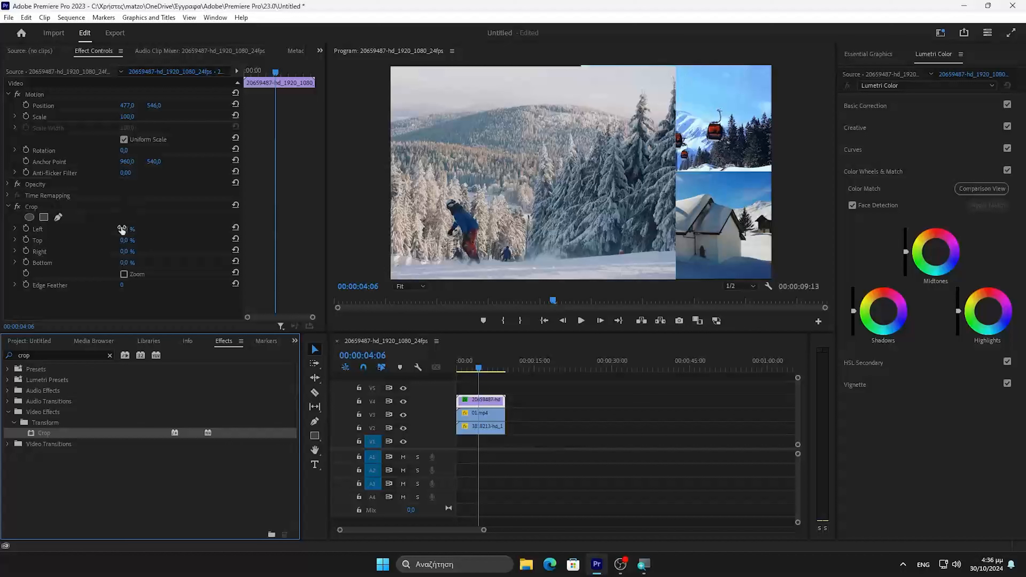
Step: Crop the forest clip 25% from its right edge and set its vertical position to 537
{"action": "mouse_move", "coordinate": [132, 253]}
{"action": "left_mouse_down"}
{"action": "mouse_move", "coordinate": [153, 252]}
{"action": "mouse_move", "coordinate": [145, 252]}
{"action": "left_mouse_up"}
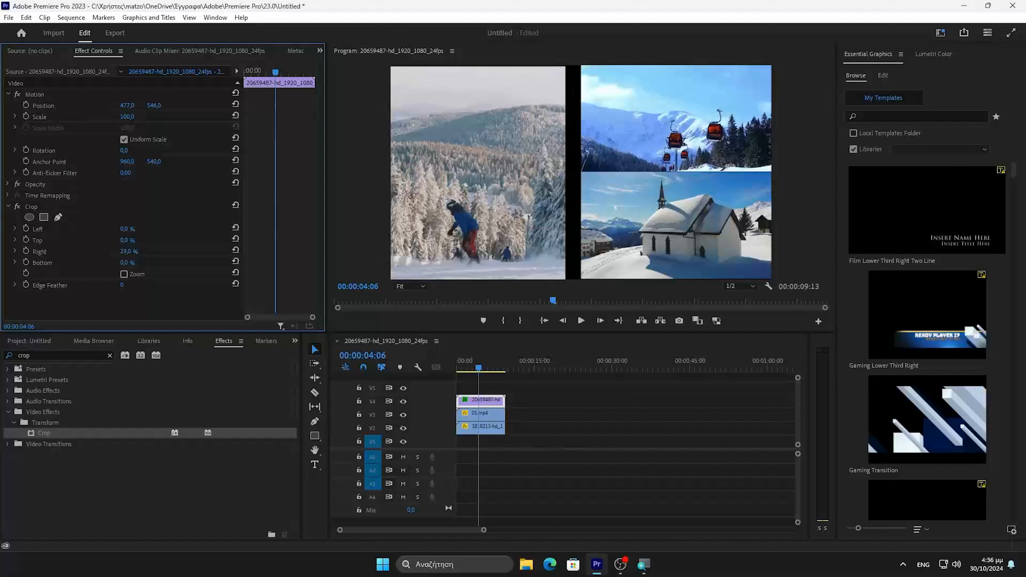
{"action": "left_click_drag", "start_coordinate": [145, 252], "coordinate": [144, 252]}
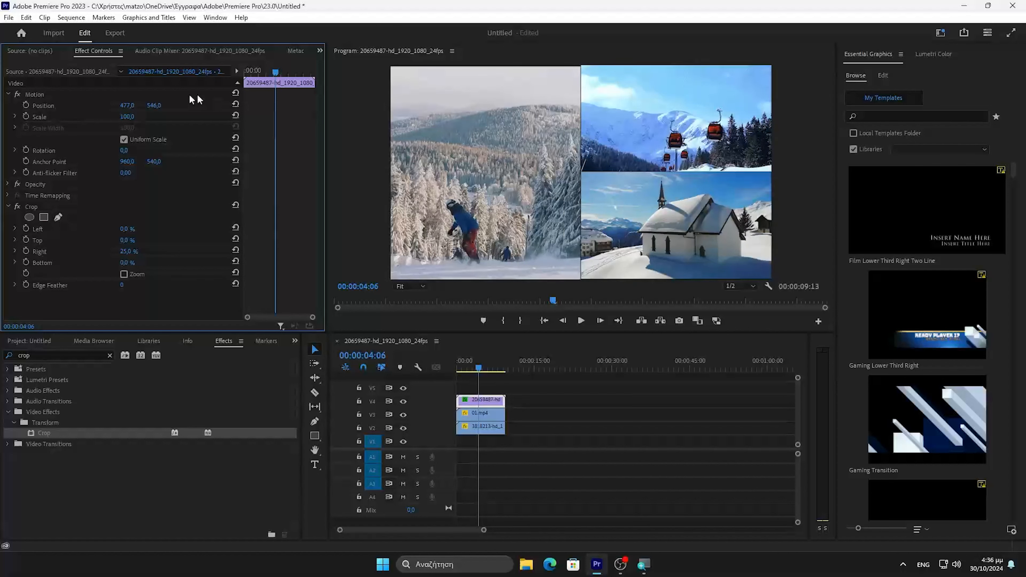
{"action": "left_click_drag", "start_coordinate": [154, 106], "coordinate": [154, 105]}
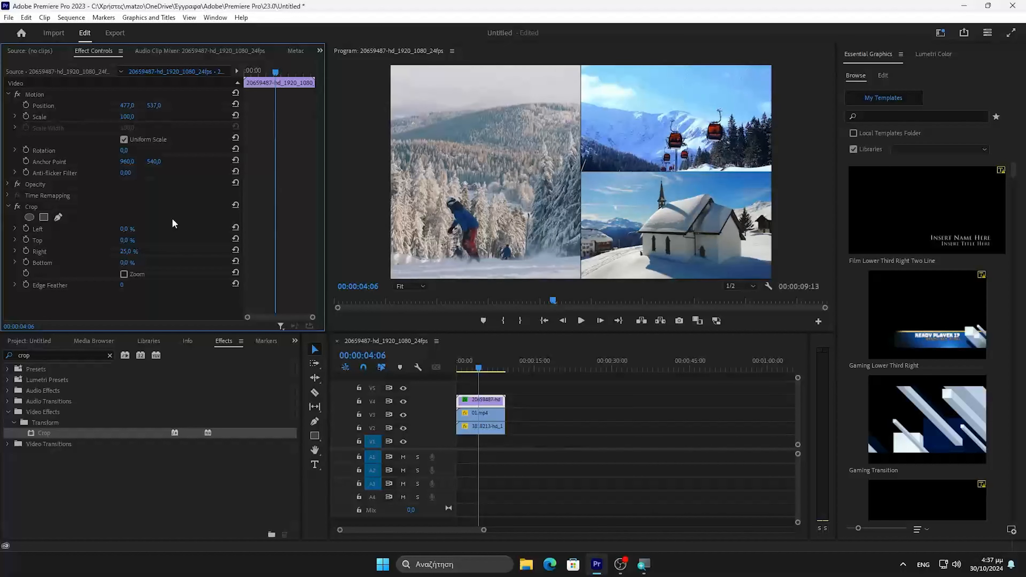
Step: Draw a vertical rectangle about 24 px wide and 1080 px high along the middle of the frame and fill it with white FFFFFF
{"action": "left_click", "coordinate": [315, 439]}
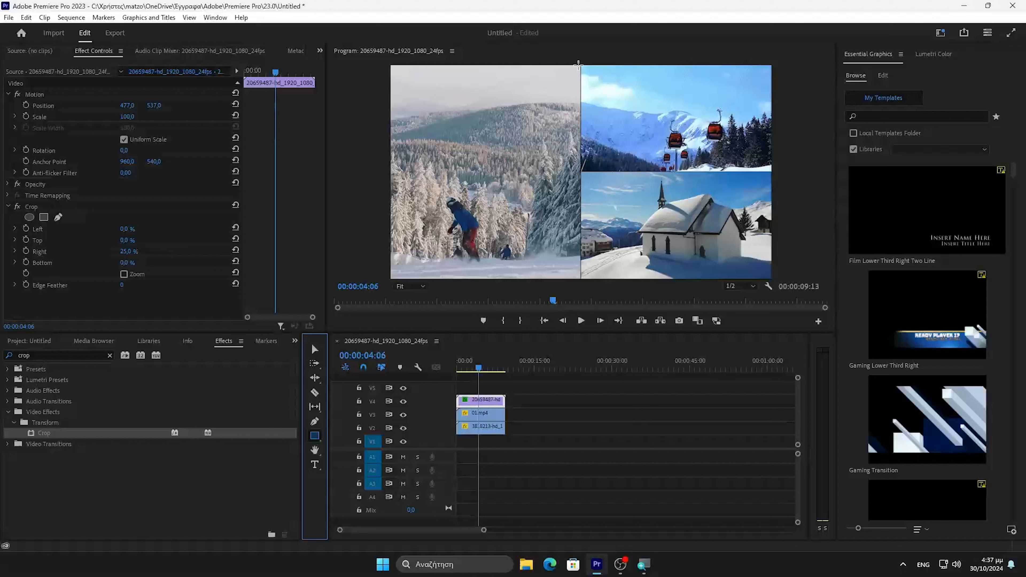
{"action": "left_click_drag", "start_coordinate": [578, 64], "coordinate": [584, 279]}
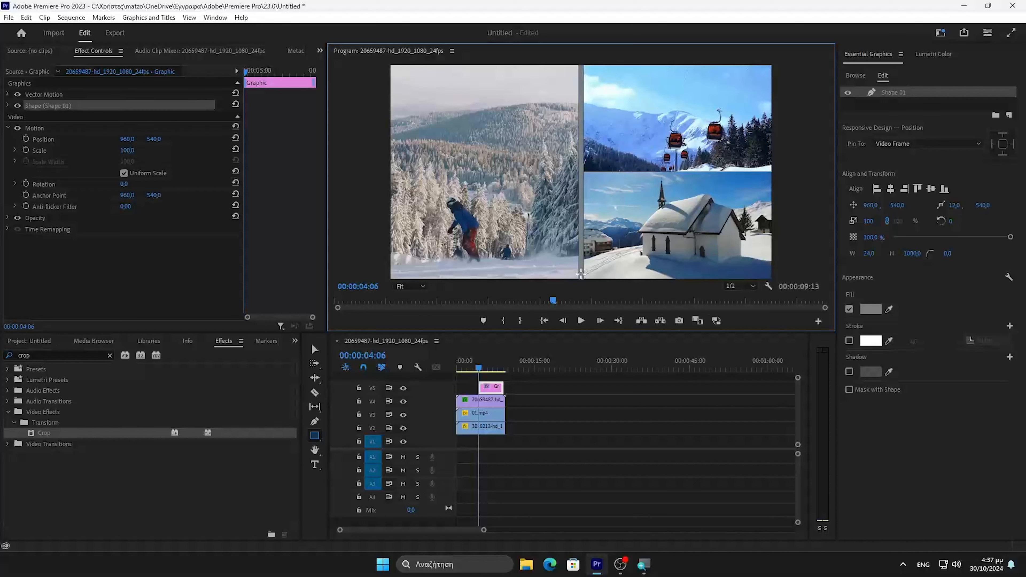
{"action": "left_click", "coordinate": [871, 309]}
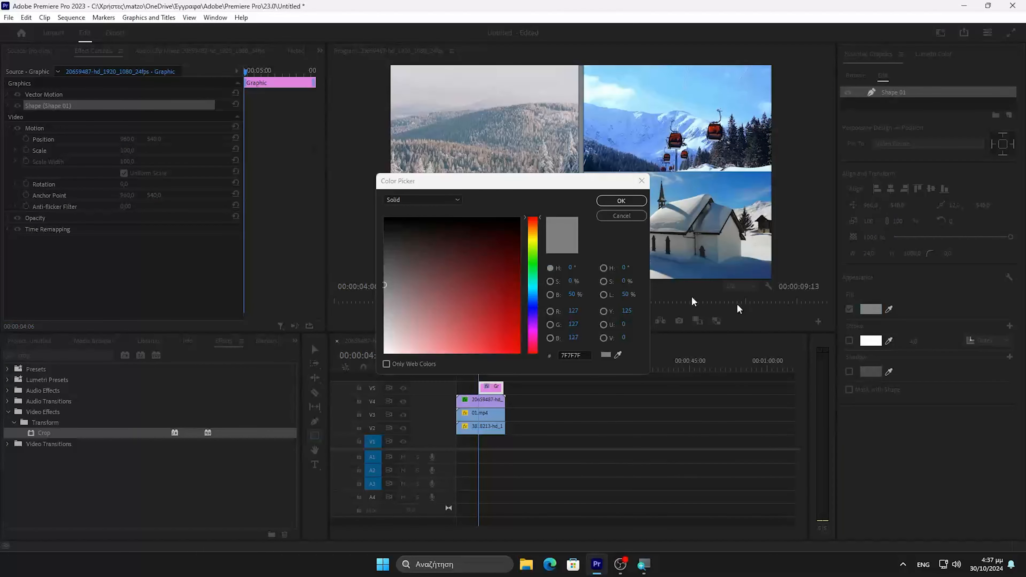
{"action": "left_click", "coordinate": [385, 346]}
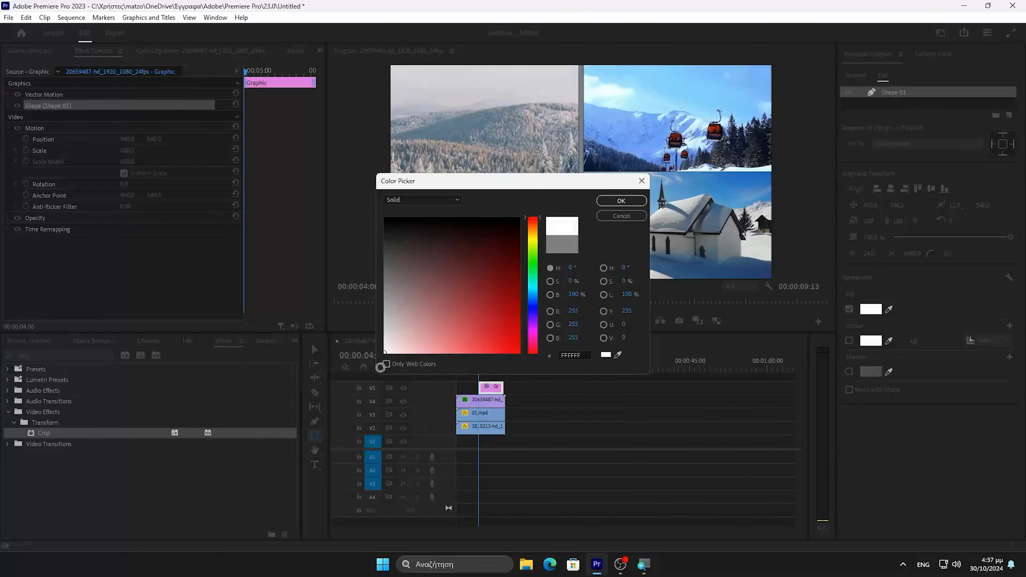
{"action": "left_click", "coordinate": [621, 200]}
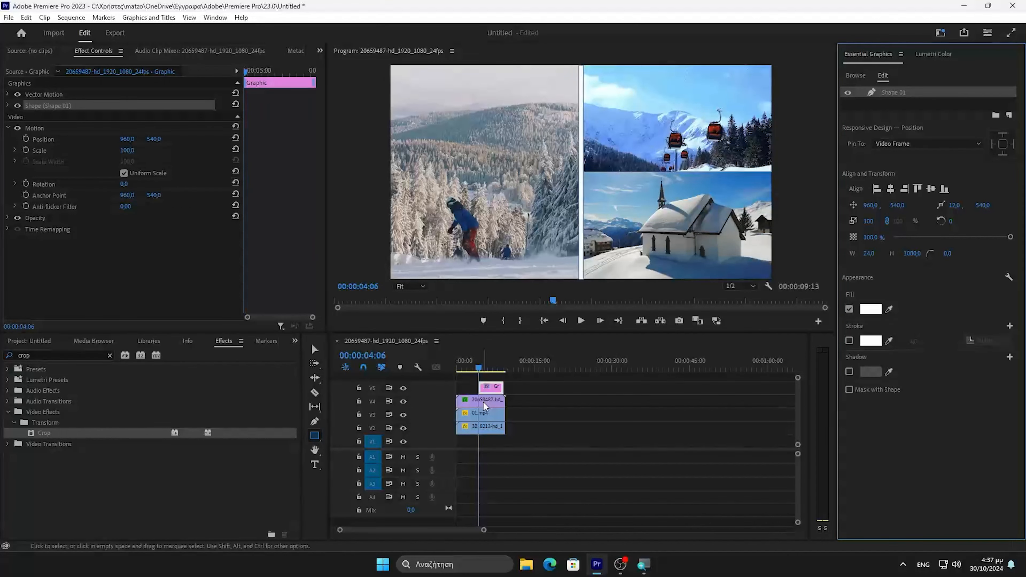
Step: Stretch the graphic over the clips' full duration and draw a horizontal bar about 967 by 27 px between the two right-hand clips
{"action": "left_click_drag", "start_coordinate": [483, 391], "coordinate": [505, 381]}
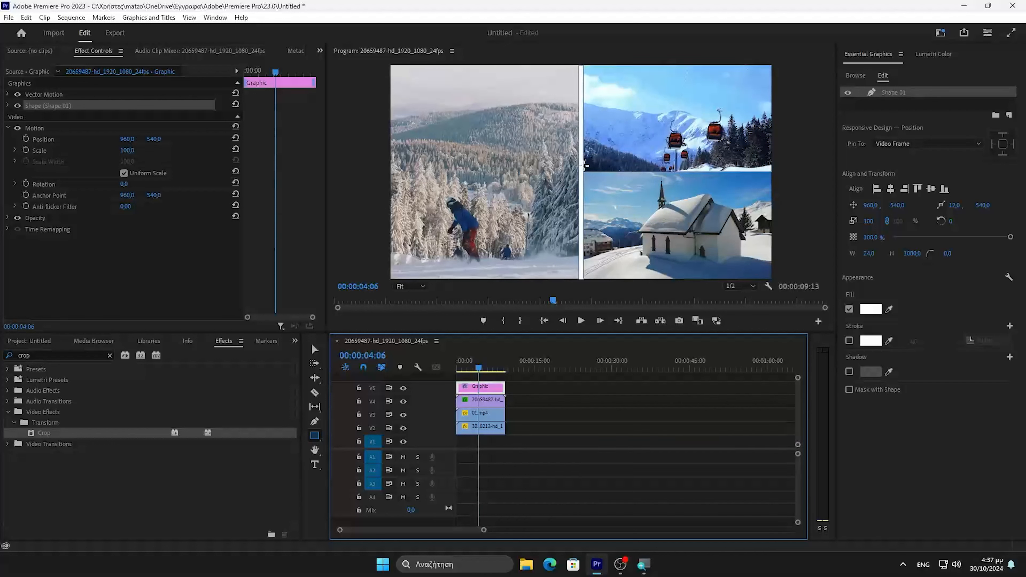
{"action": "left_click_drag", "start_coordinate": [582, 170], "coordinate": [776, 179]}
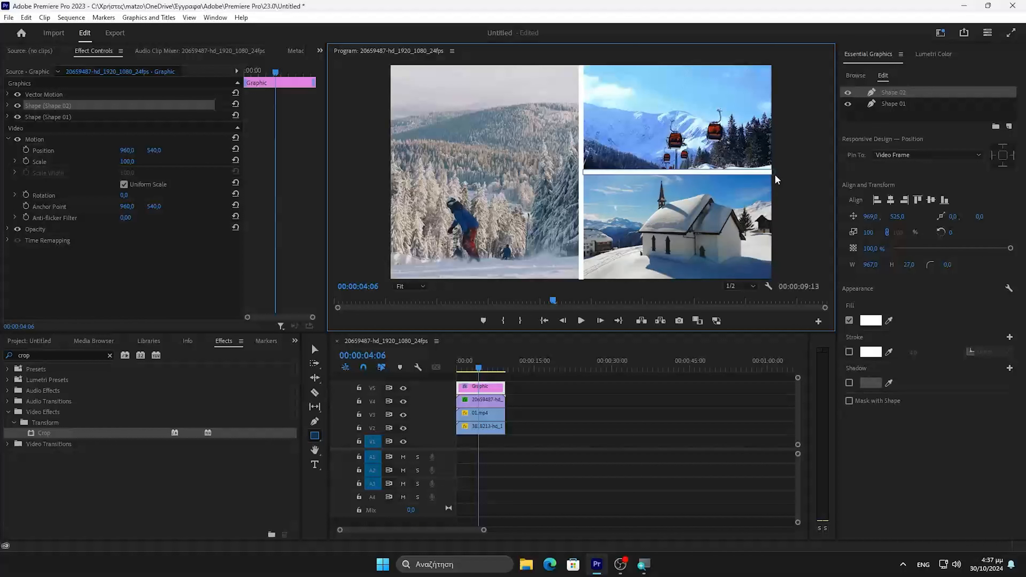